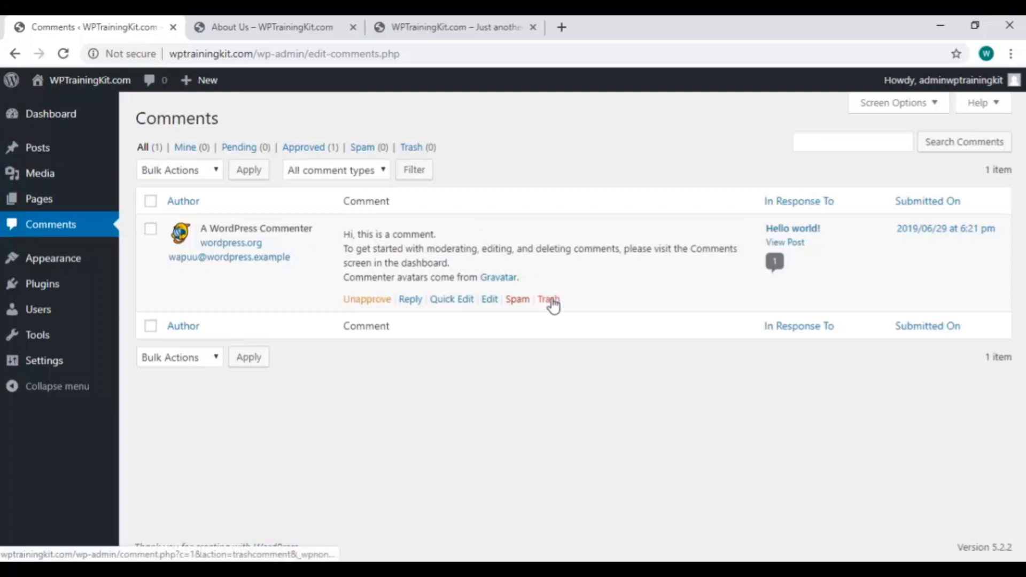
Quick-edit the WordPress Commenter comment, appending "You can edit this comment" to its text, and update it.
left_click(456, 304)
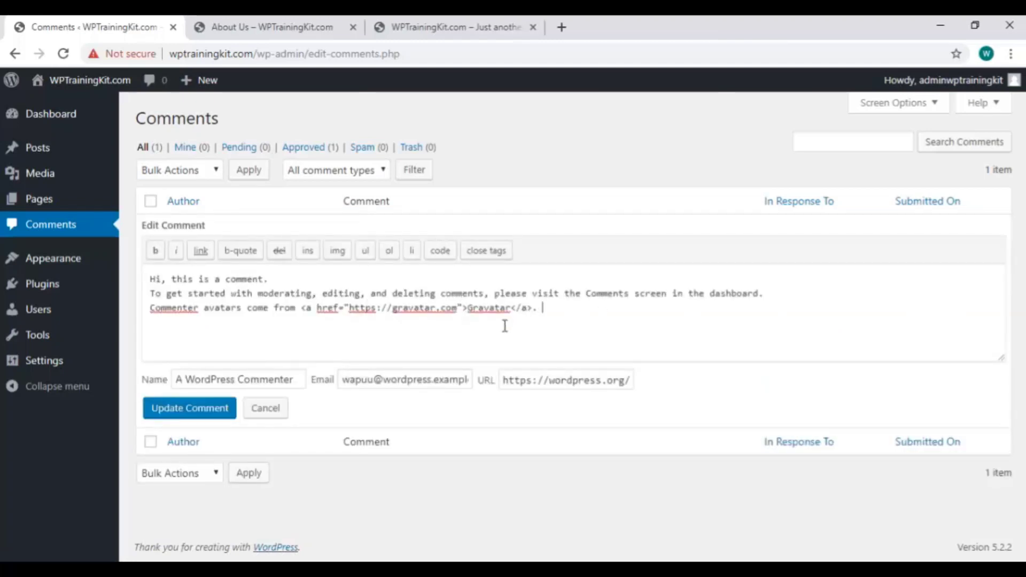
type("You can edit this comment")
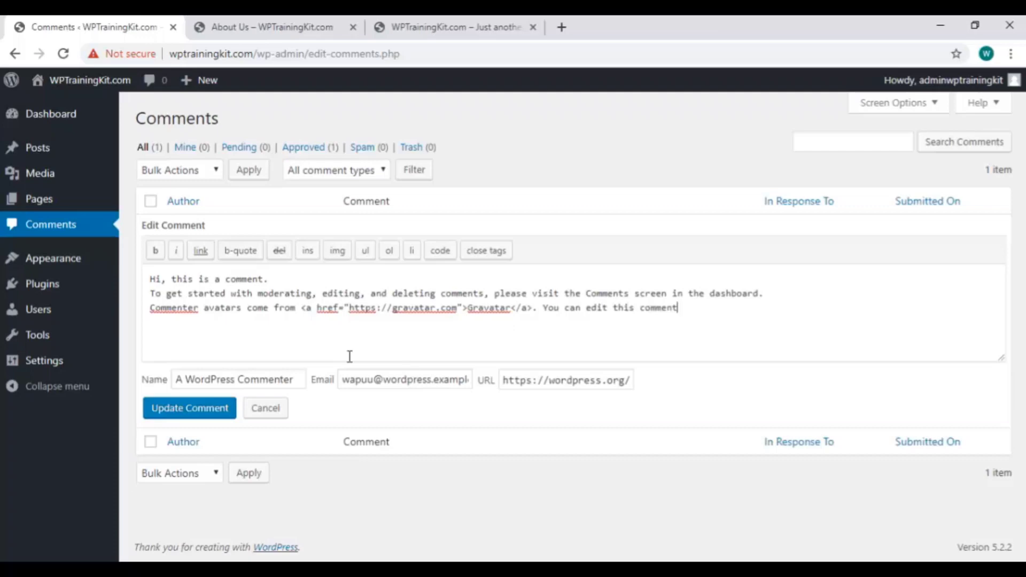
left_click(209, 415)
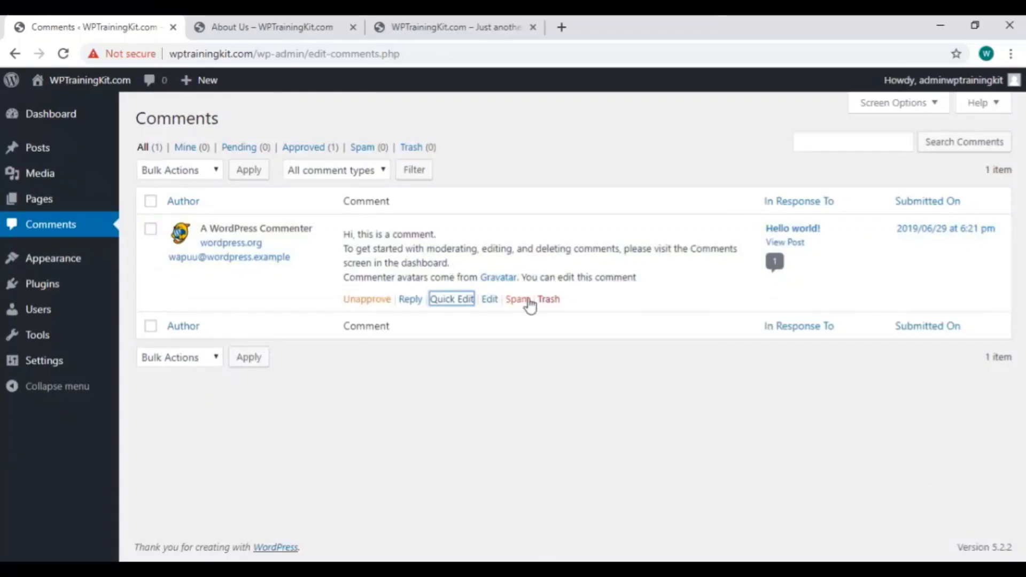
Move the WordPress Commenter comment to the trash, restore it from there, and return to the list of all comments.
left_click(547, 300)
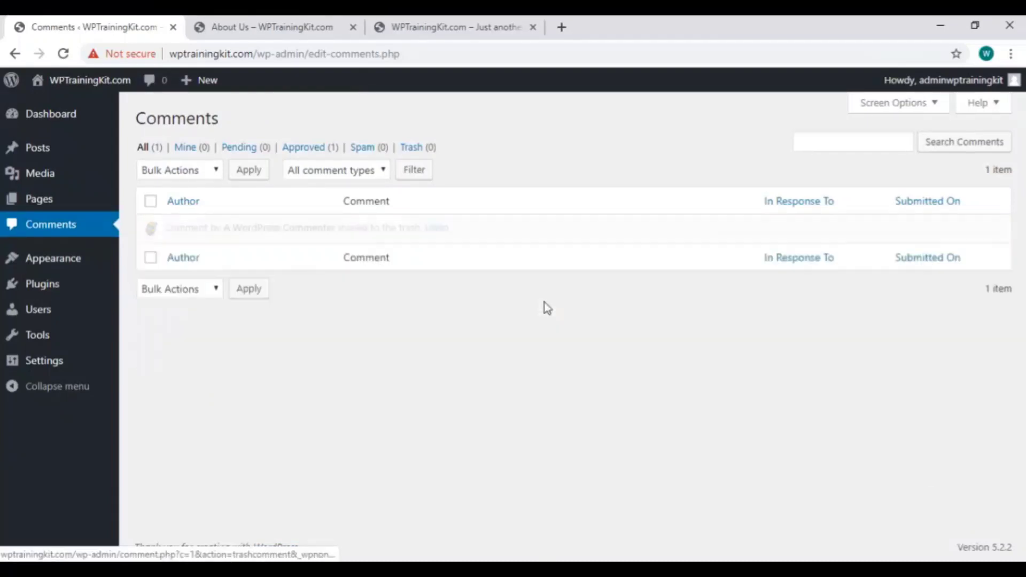
left_click(412, 150)
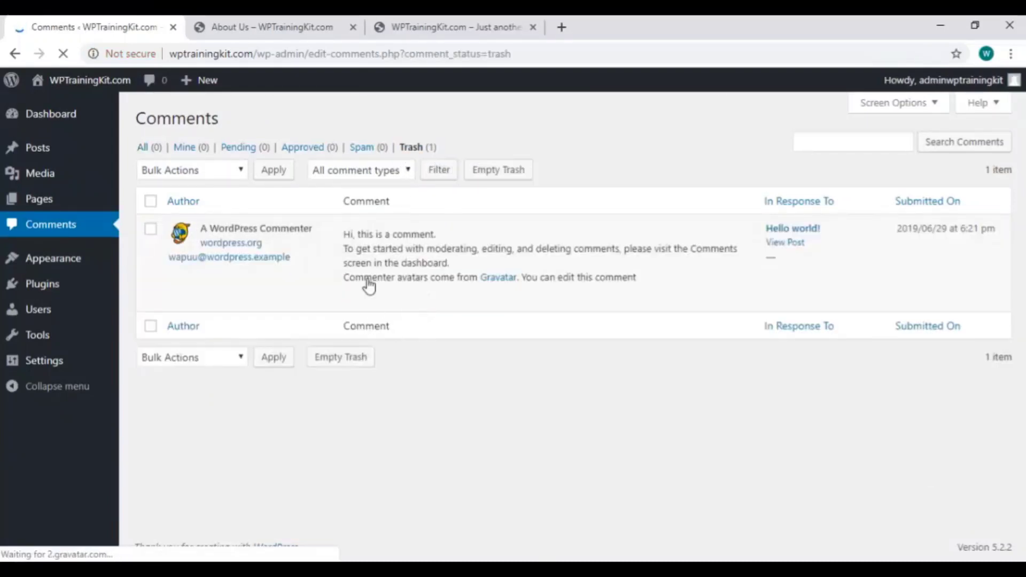
mouse_move(505, 291)
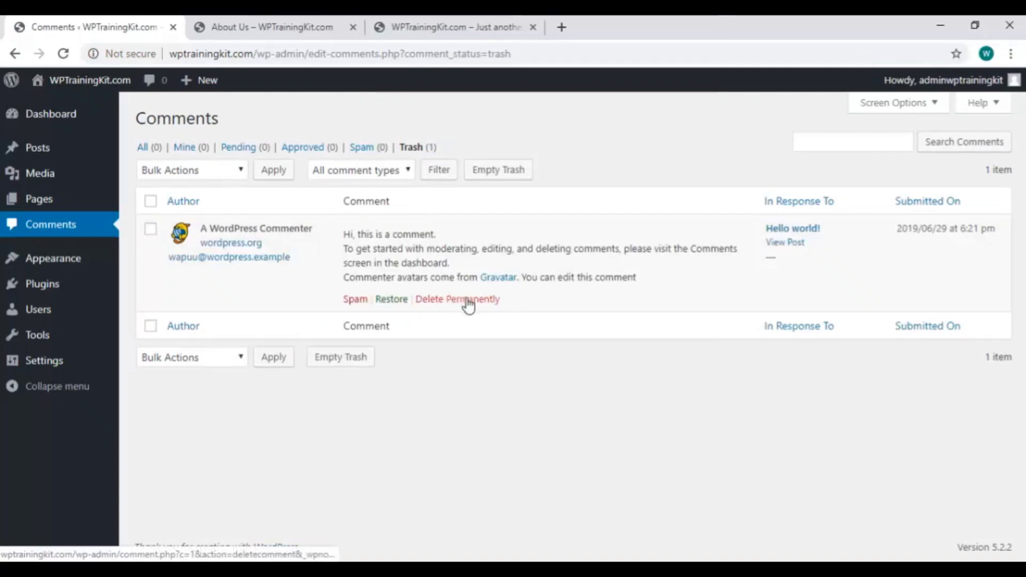
left_click(400, 299)
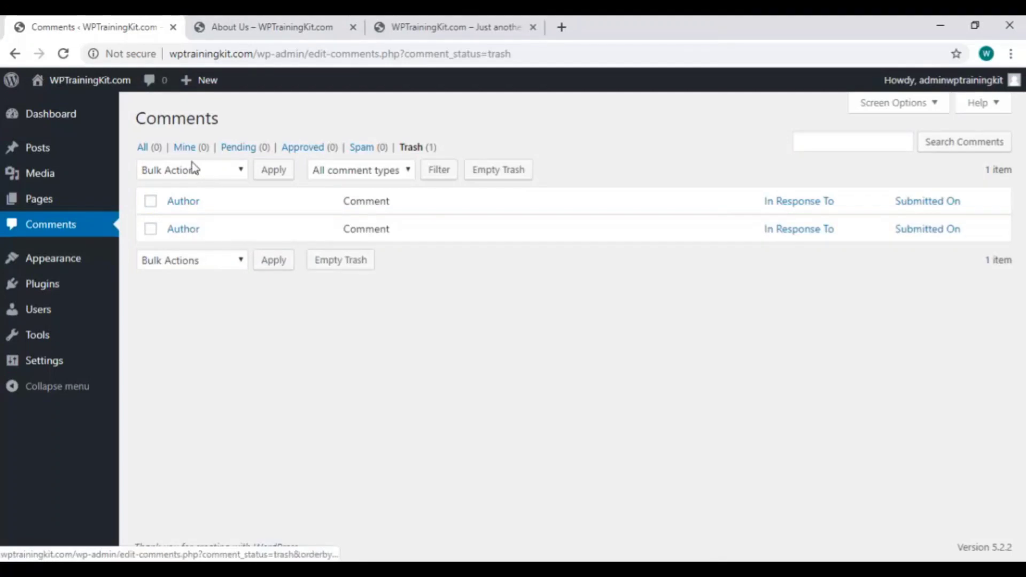
left_click(146, 152)
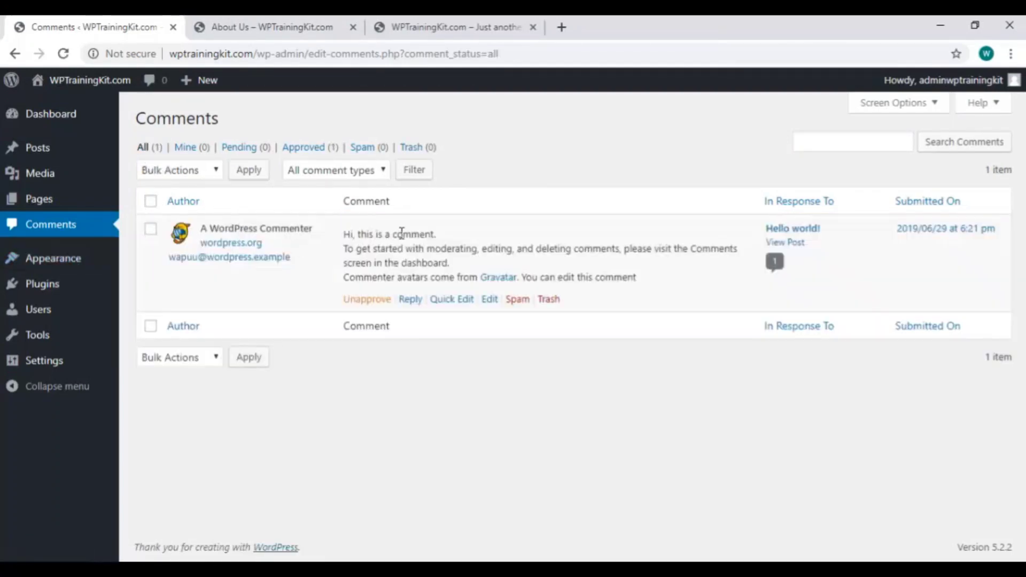
Close the About Us page and reload the site's home page from its WPTrainingKit.com title.
left_click(291, 39)
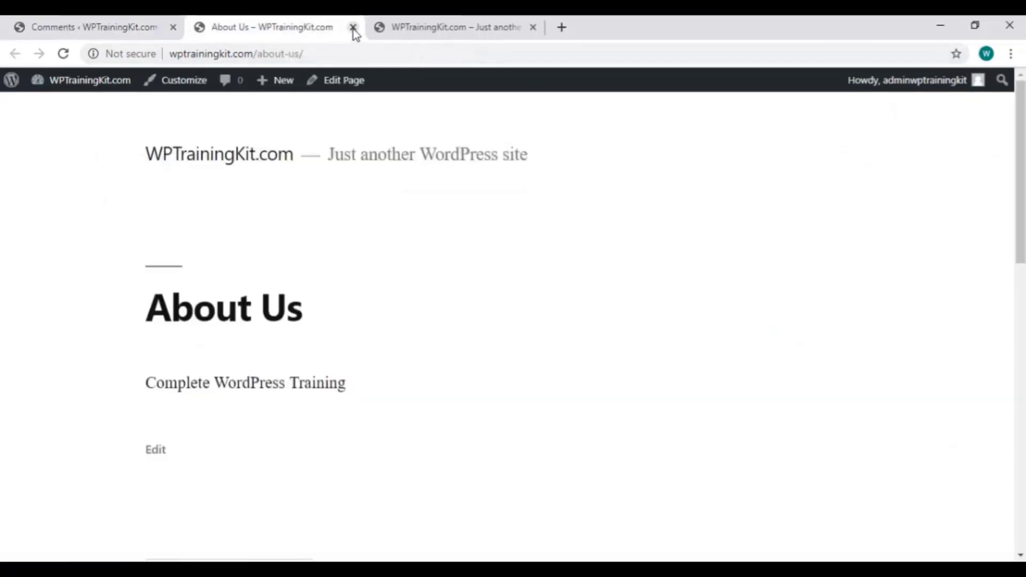
left_click(354, 30)
left_click(285, 37)
scroll(318, 247, "up", 5)
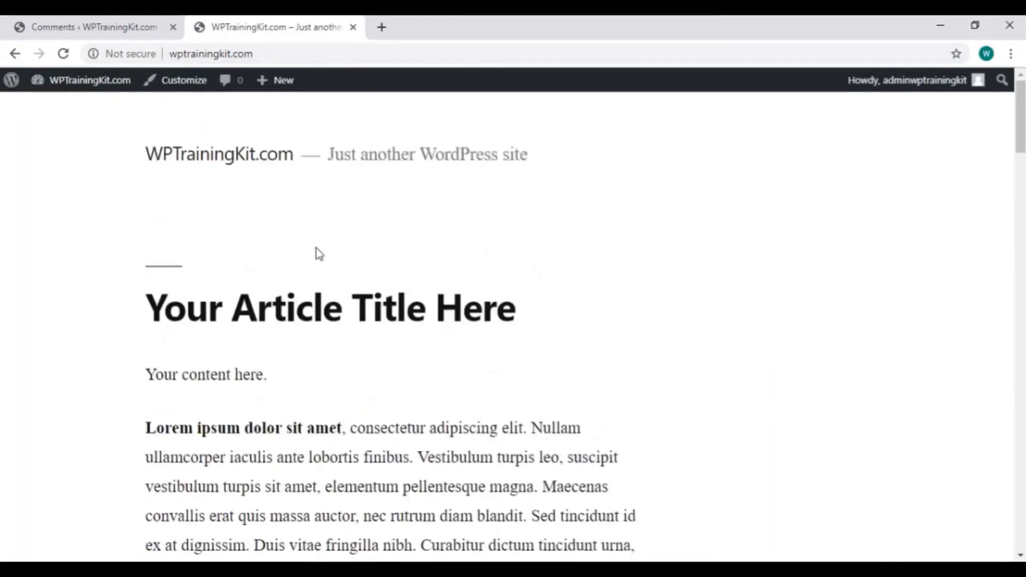
left_click(230, 155)
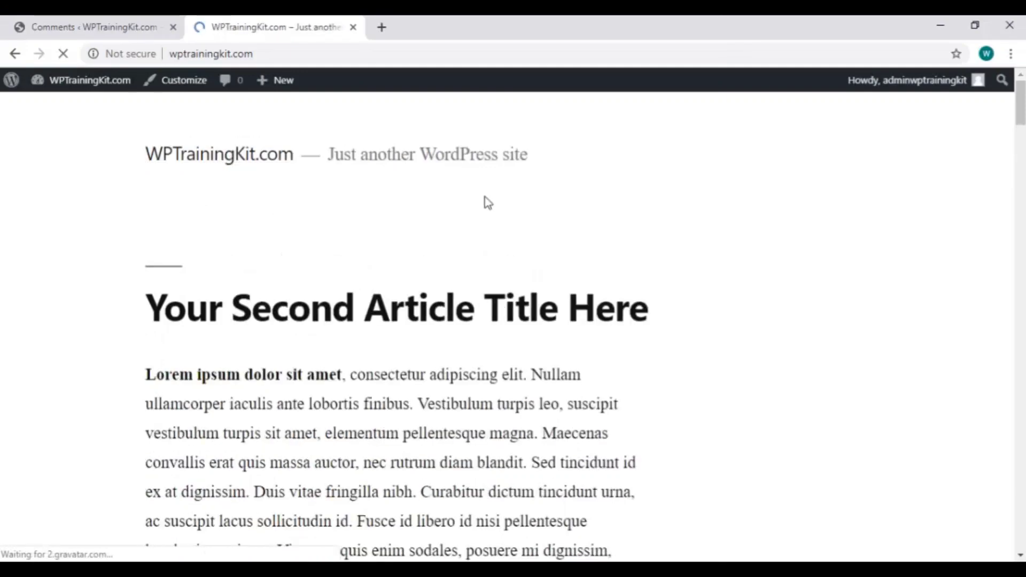
Open the "Hello world!" post from the home page and view its comment section.
scroll(497, 215, "down", 10)
scroll(497, 219, "down", 15)
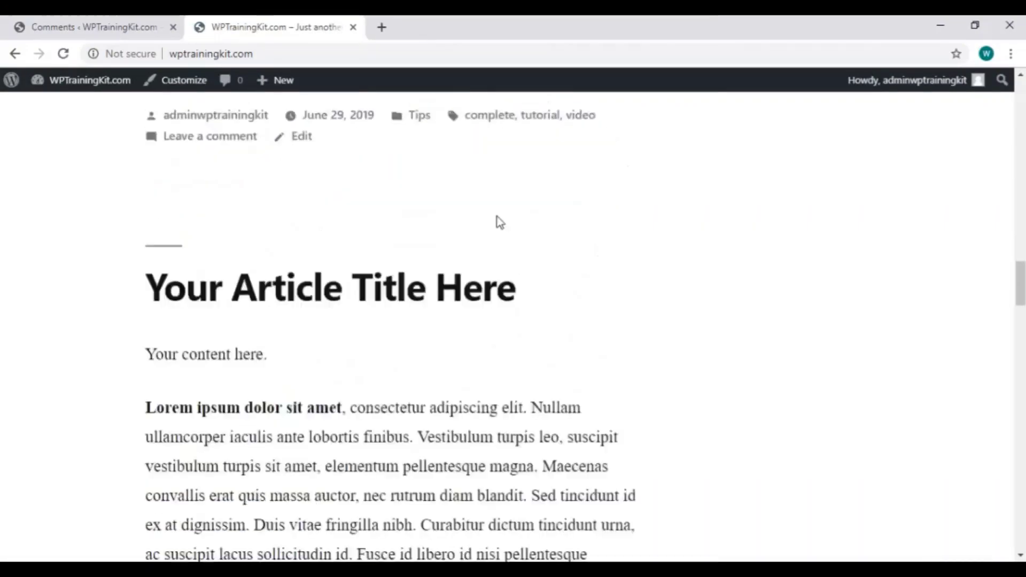
scroll(495, 225, "down", 8)
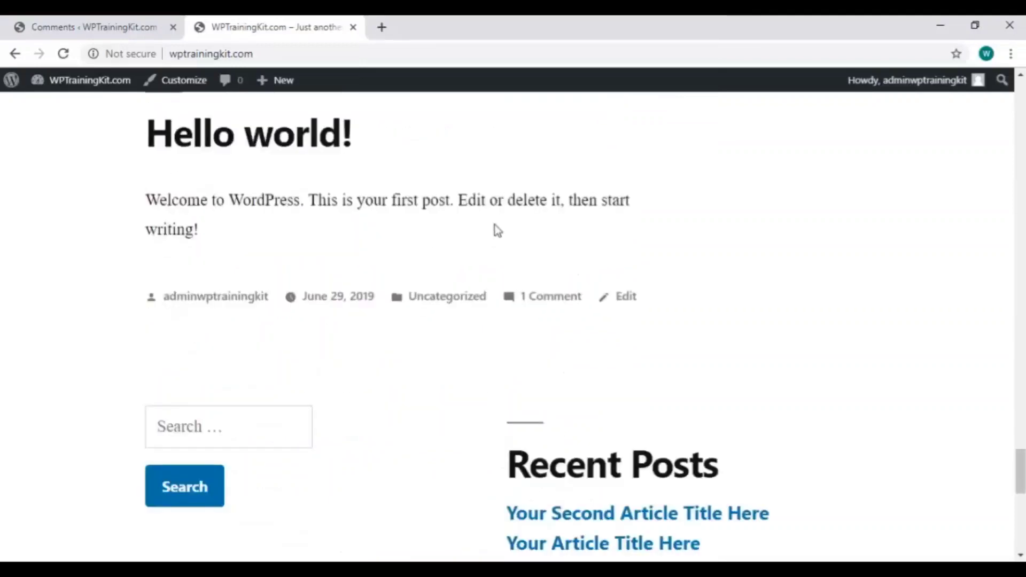
left_click(282, 147)
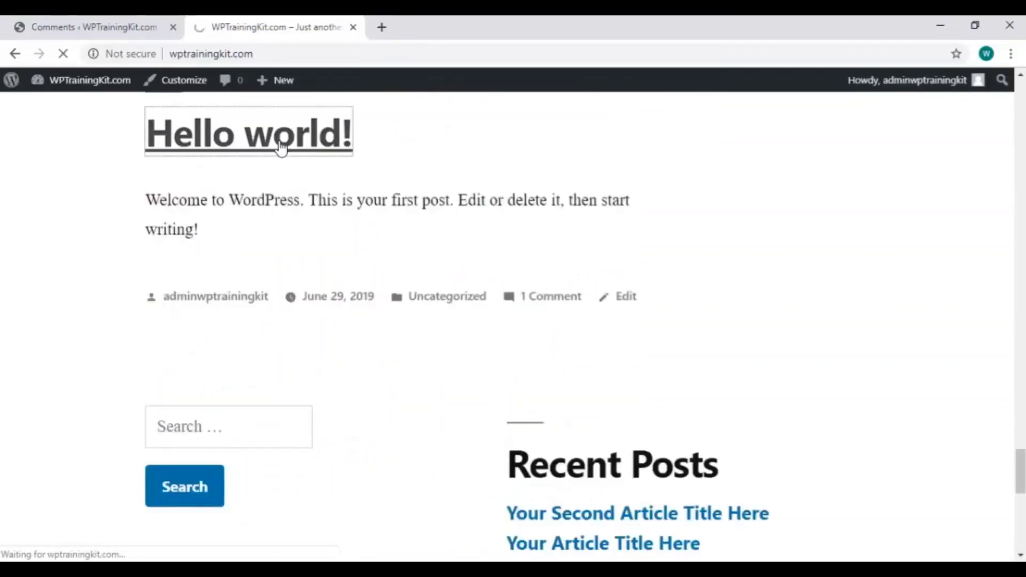
scroll(428, 281, "down", 8)
scroll(290, 356, "down", 3)
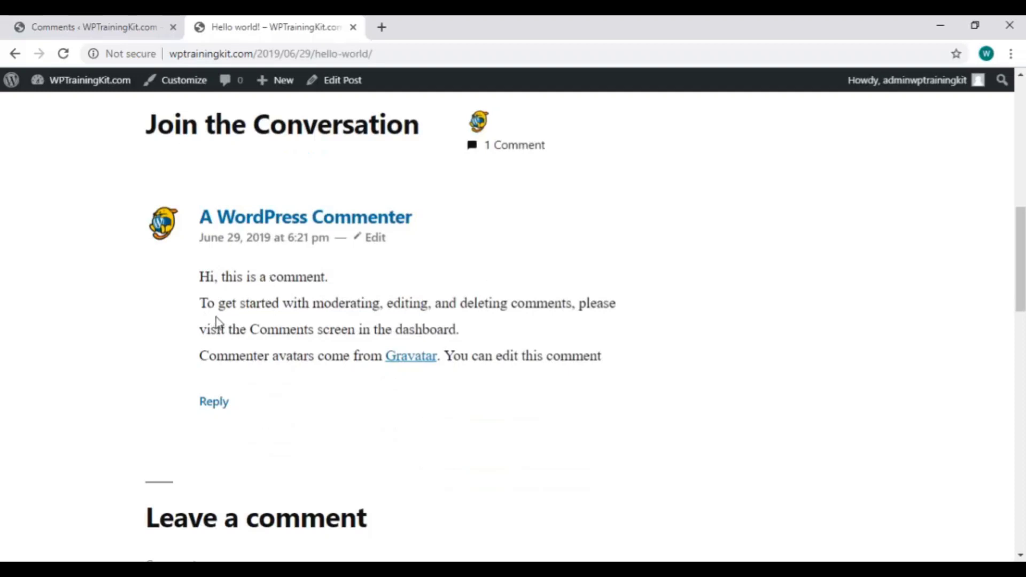
Trash the WordPress Commenter comment and reload the "Hello world!" post to check its comment section.
left_click(79, 26)
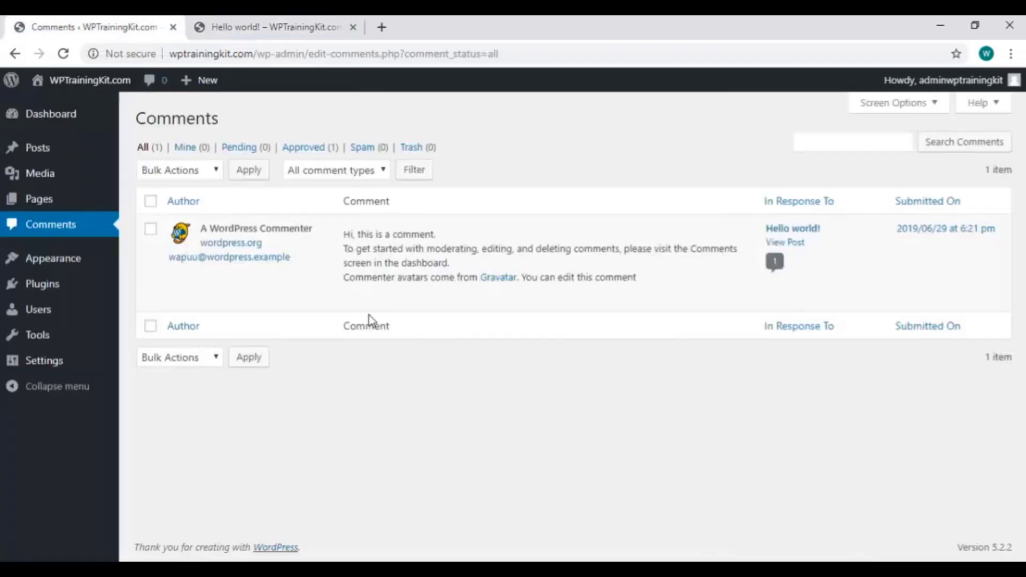
left_click(549, 300)
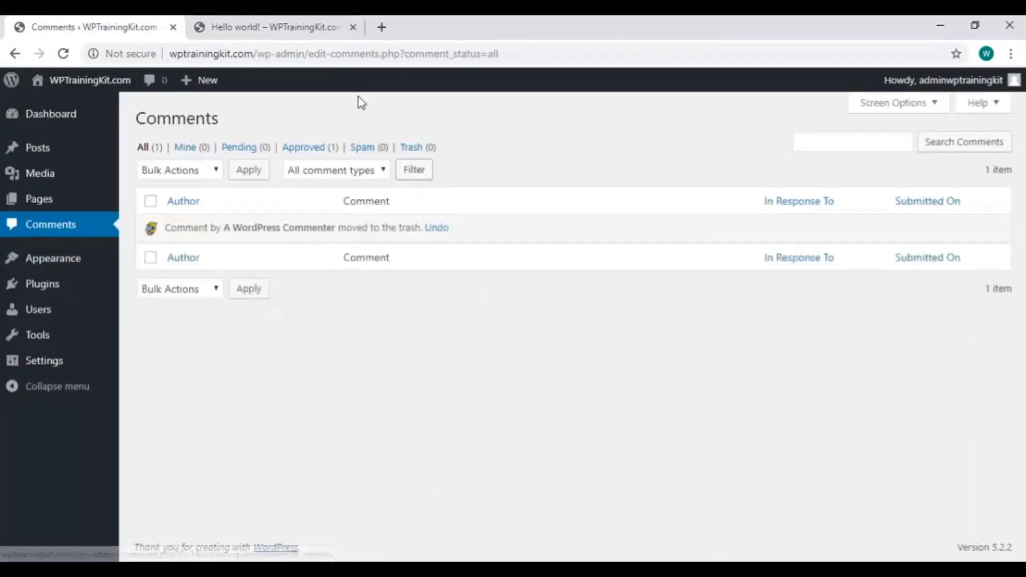
left_click(282, 33)
right_click(531, 208)
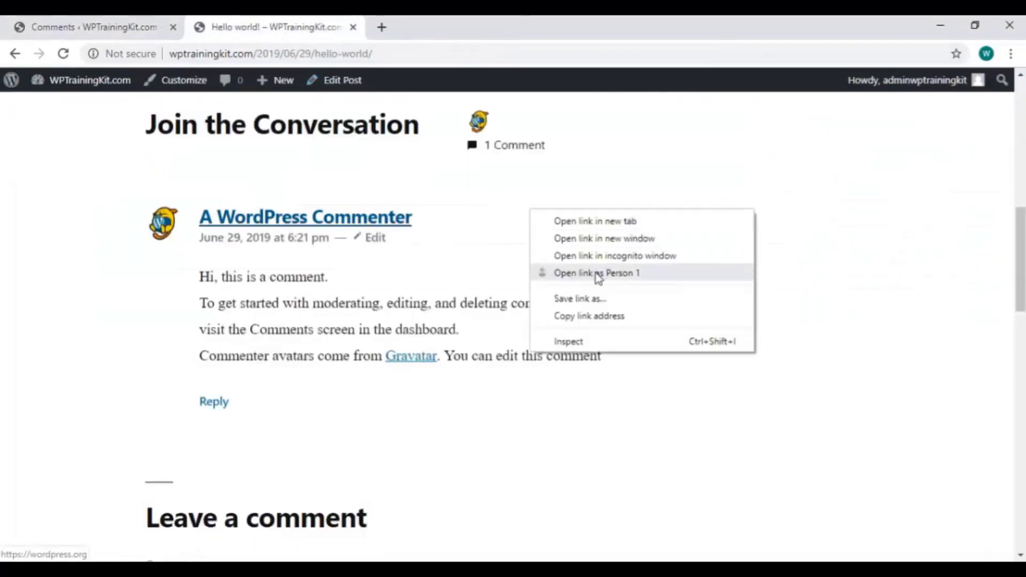
left_click(805, 290)
right_click(808, 295)
left_click(844, 339)
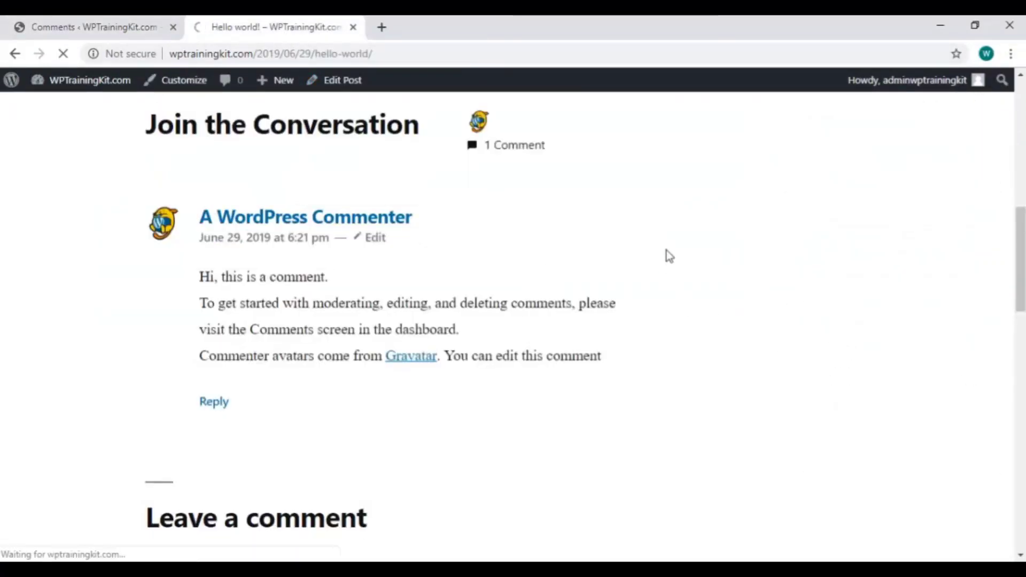
scroll(664, 259, "up", 7)
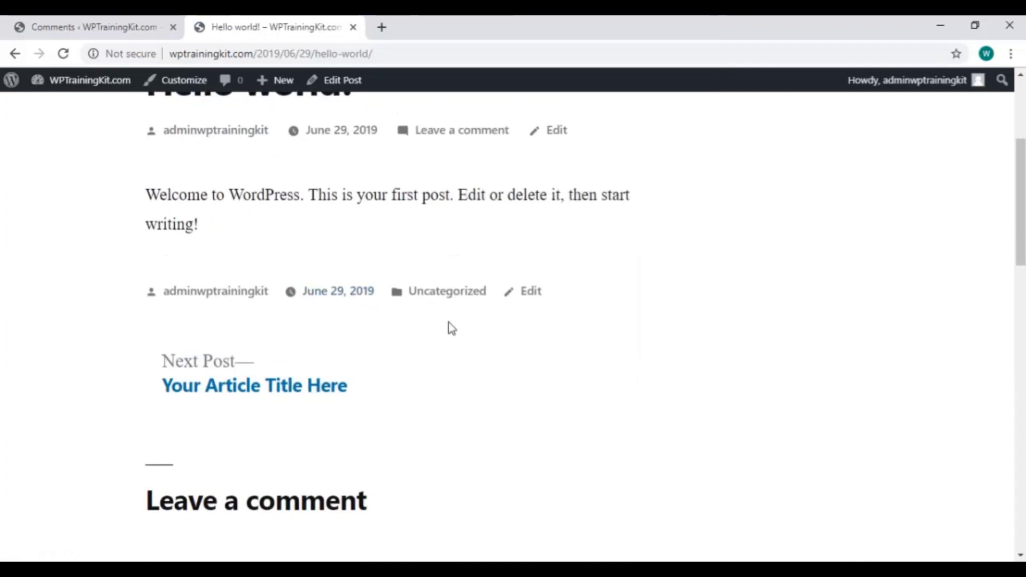
Permanently delete the WordPress Commenter comment from the comments trash.
left_click(39, 27)
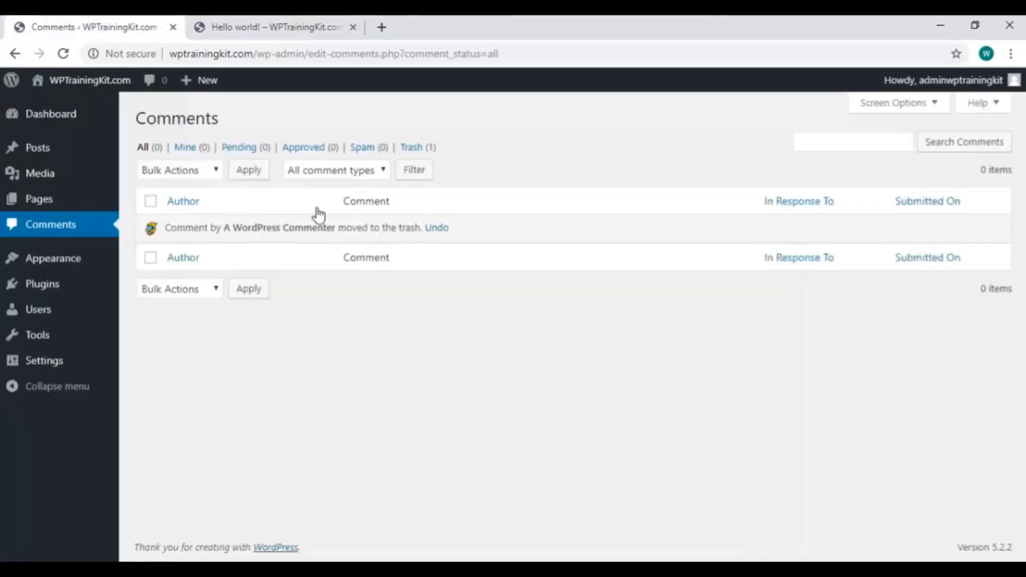
left_click(420, 148)
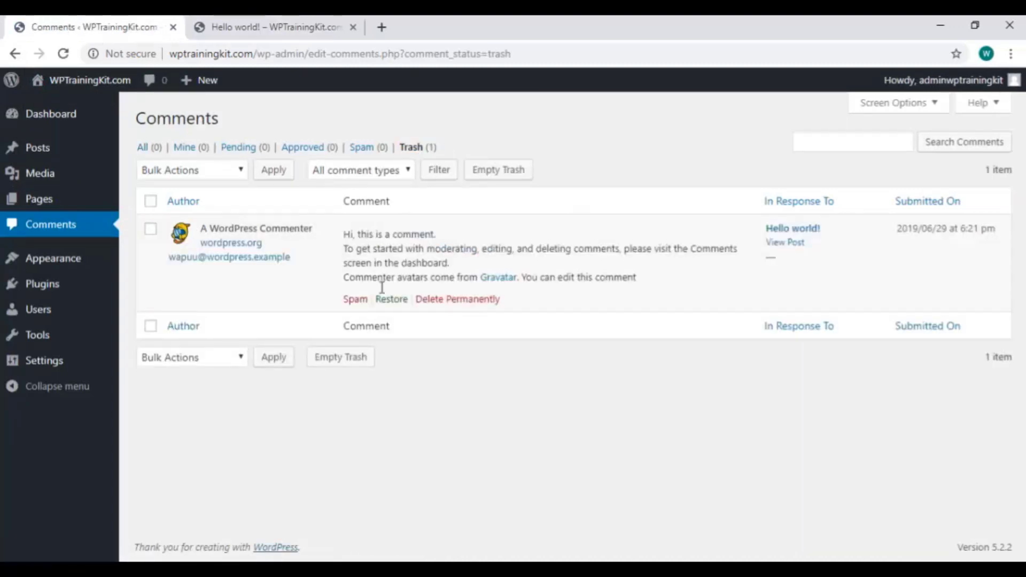
left_click(474, 299)
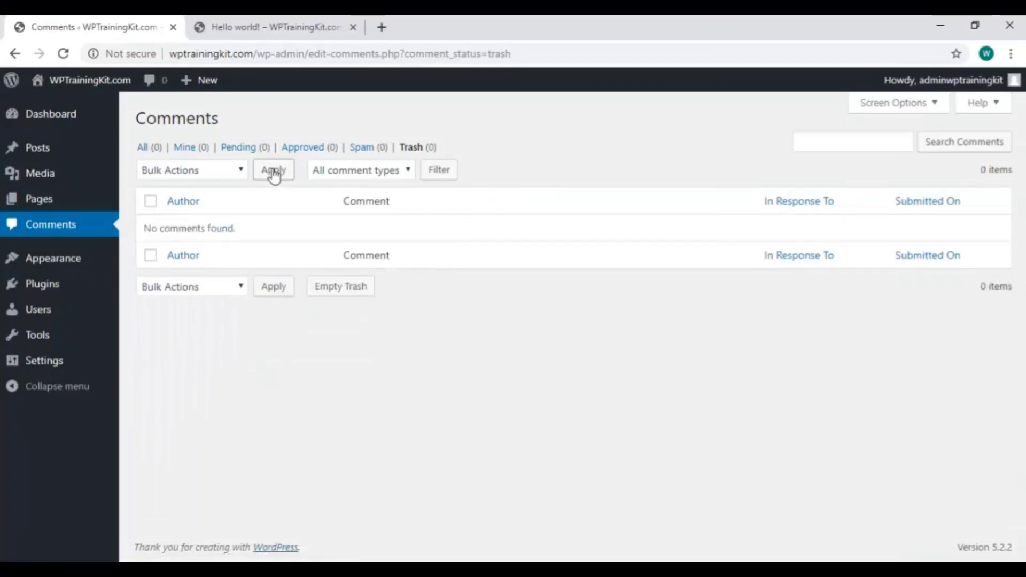
Open the installed themes and activate the Twenty Seventeen theme.
left_click(115, 230)
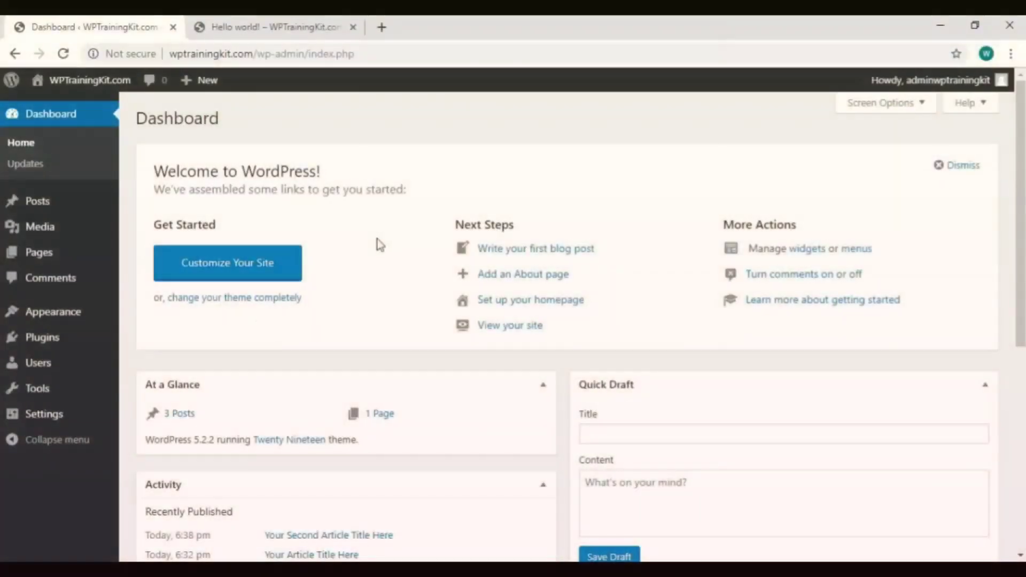
mouse_move(82, 314)
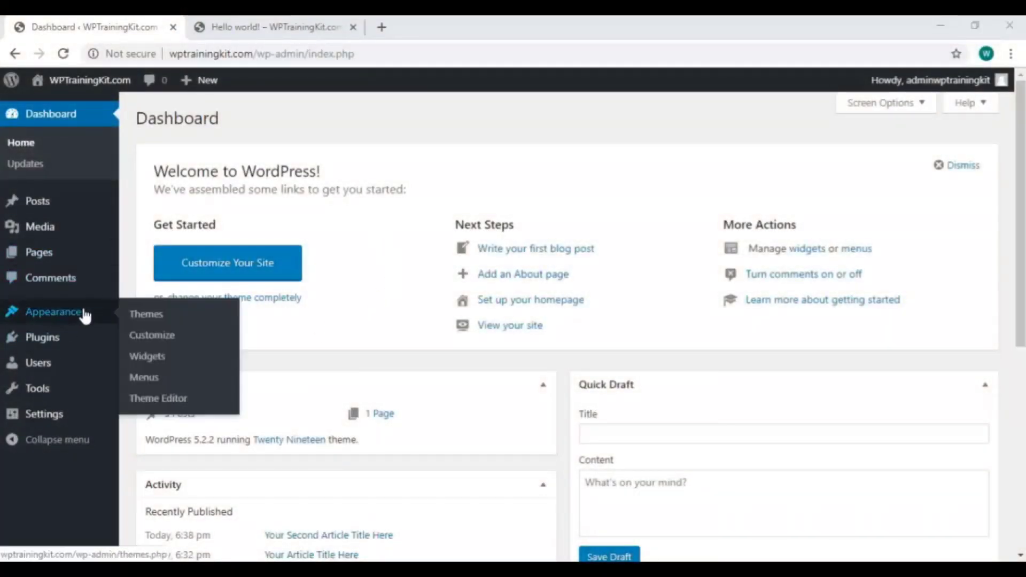
left_click(177, 315)
left_click(177, 315)
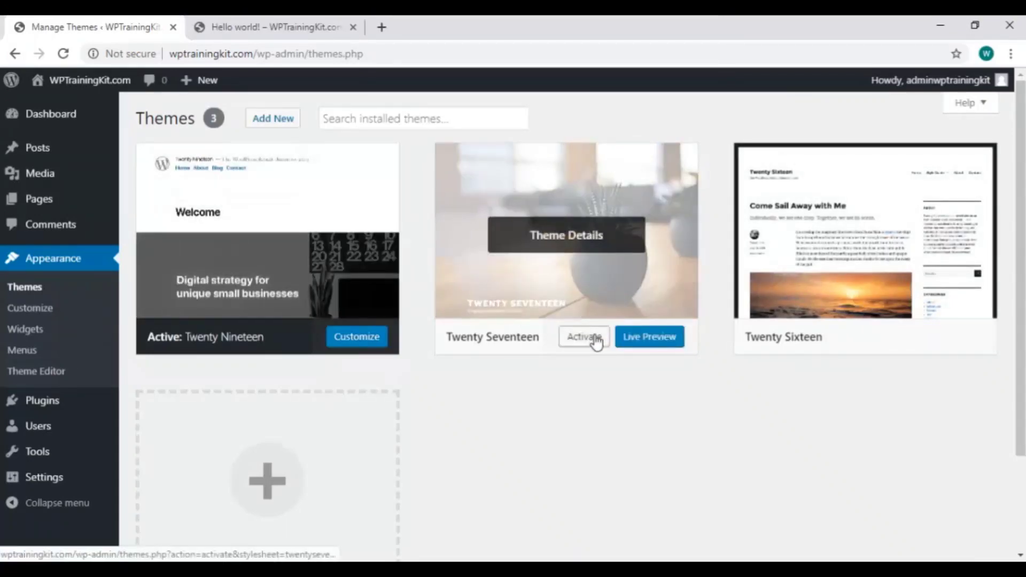
left_click(596, 339)
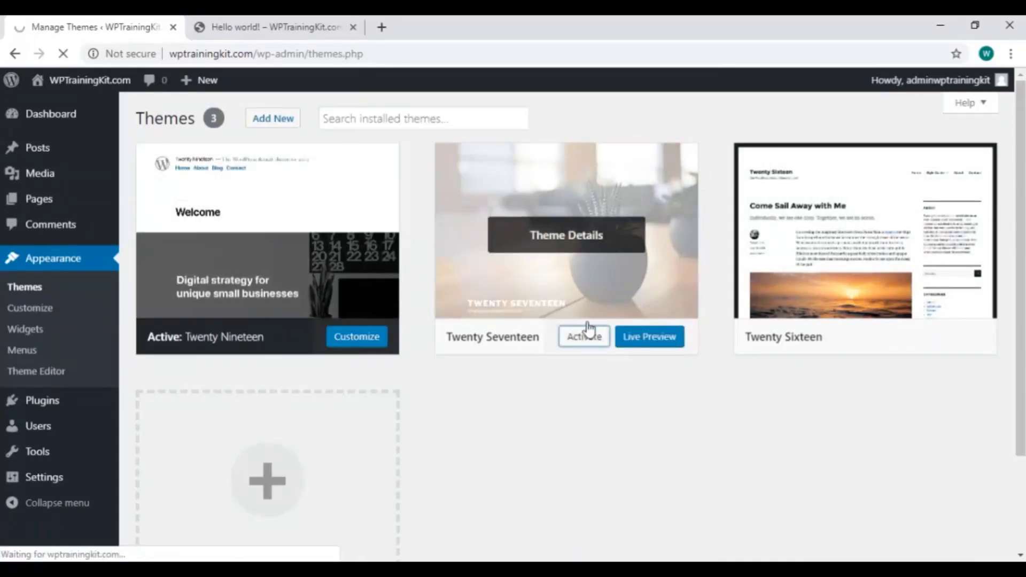
Reload the site's home page and look over its design with the Twenty Seventeen theme.
left_click(300, 29)
scroll(354, 167, "up", 3)
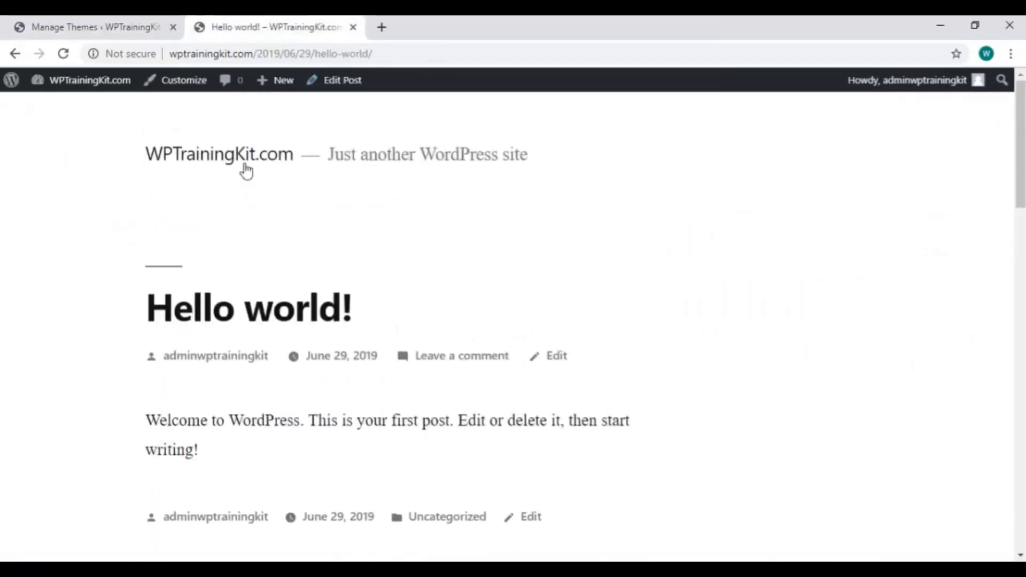
left_click(245, 165)
right_click(451, 194)
left_click(490, 239)
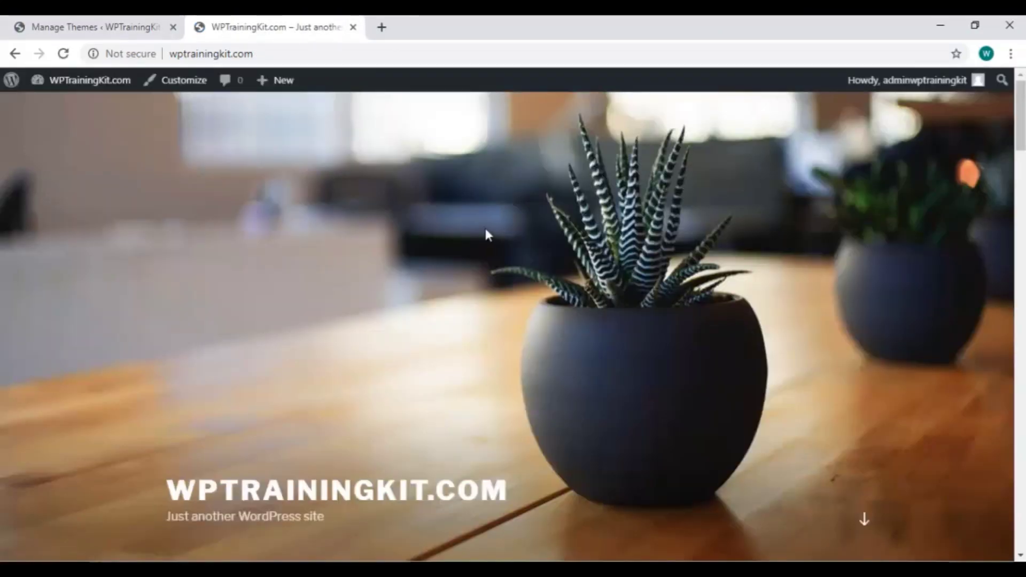
scroll(486, 226, "down", 6)
scroll(490, 235, "down", 4)
Activate the Twenty Sixteen theme, check the refreshed home page, and return to the themes overview.
left_click(86, 27)
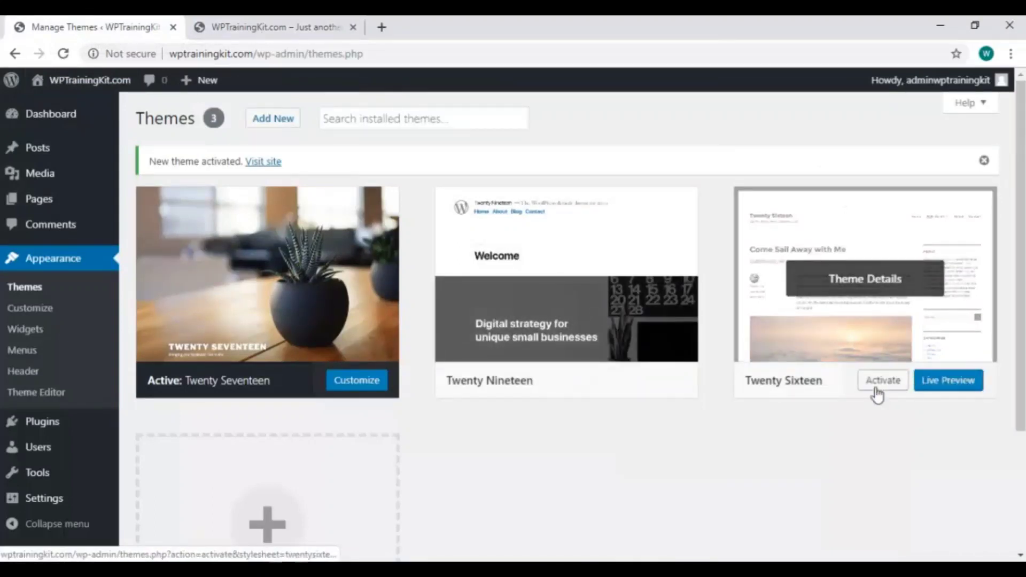
left_click(882, 384)
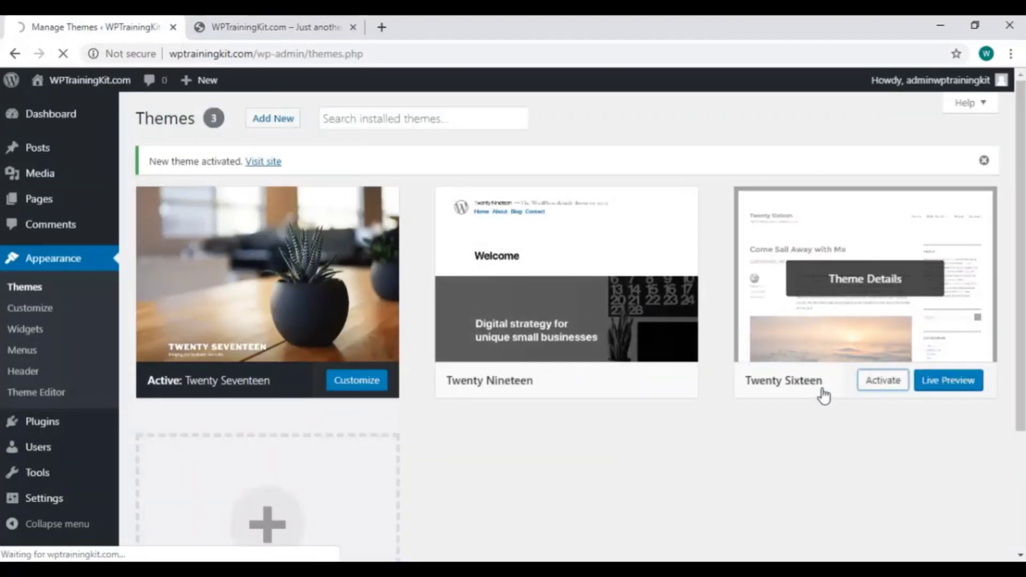
left_click(293, 29)
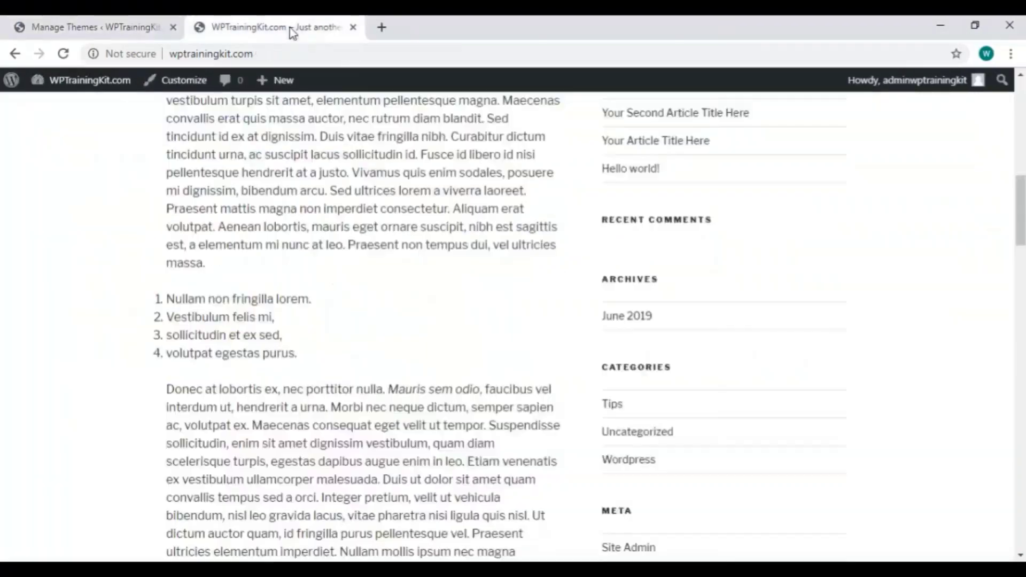
scroll(501, 286, "up", 1)
key("F5")
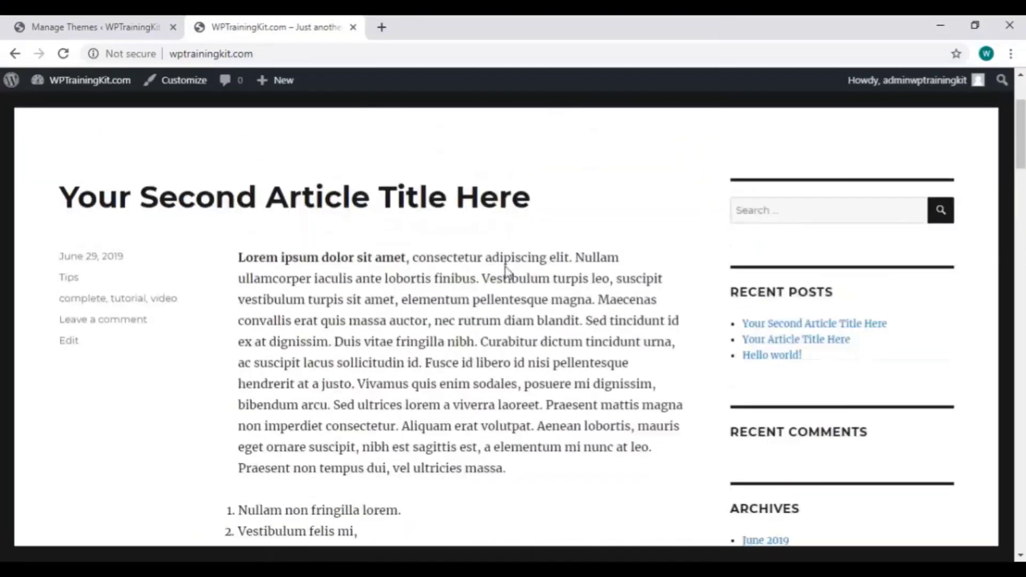
scroll(507, 270, "down", 20)
scroll(507, 270, "up", 20)
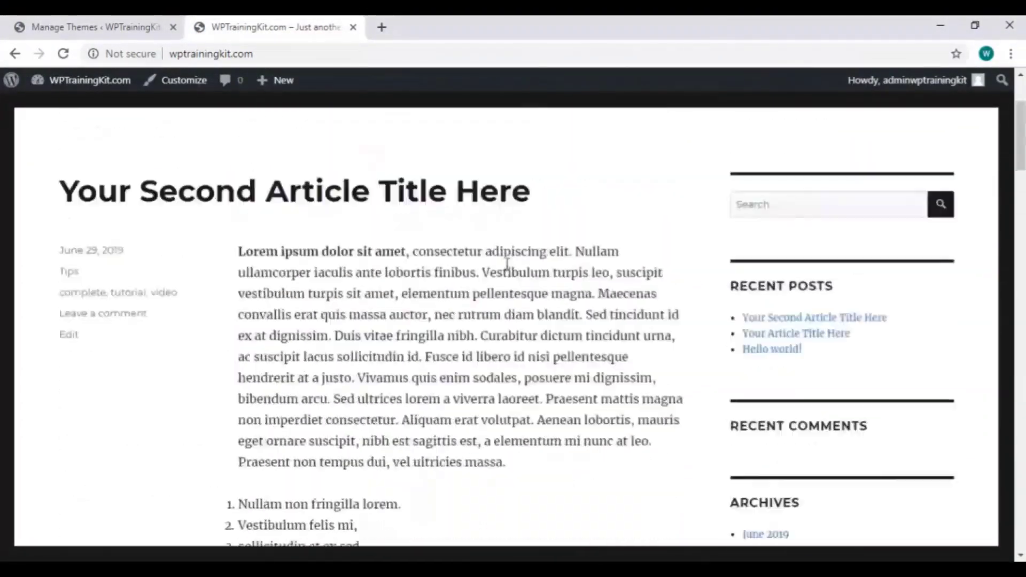
scroll(507, 264, "up", 3)
left_click(41, 26)
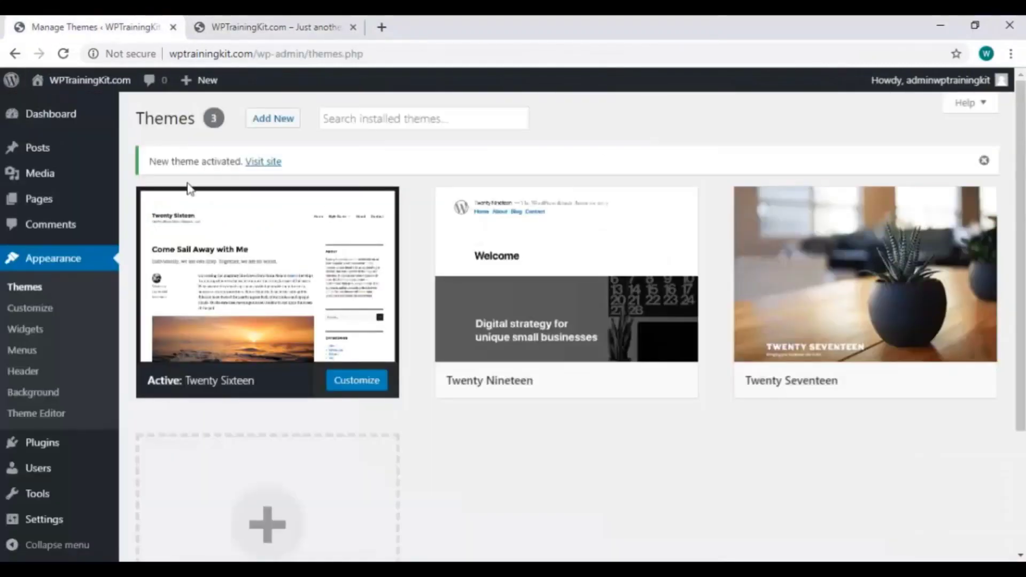
Open the page for adding new themes and browse the popular themes.
left_click(284, 128)
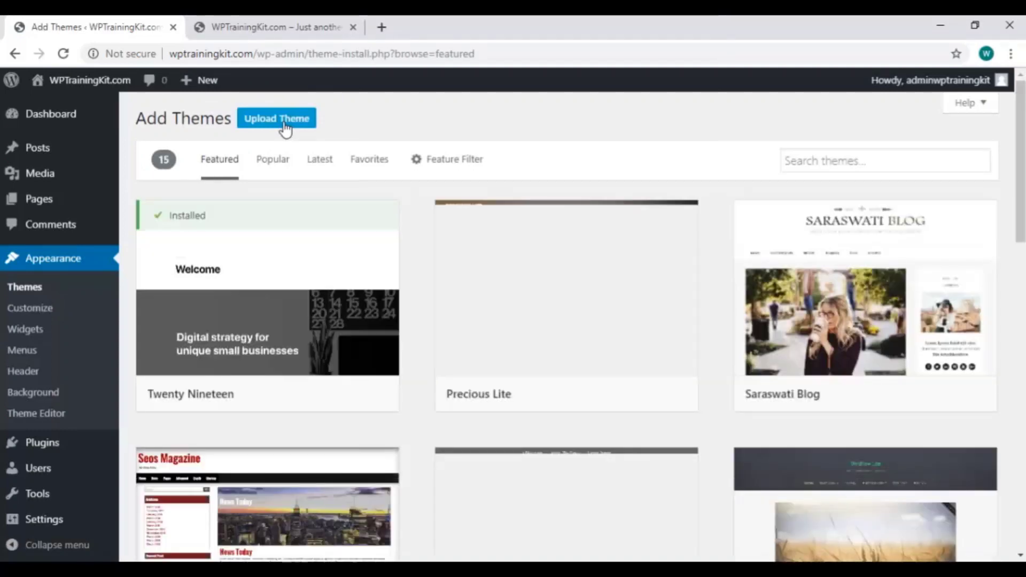
left_click(275, 166)
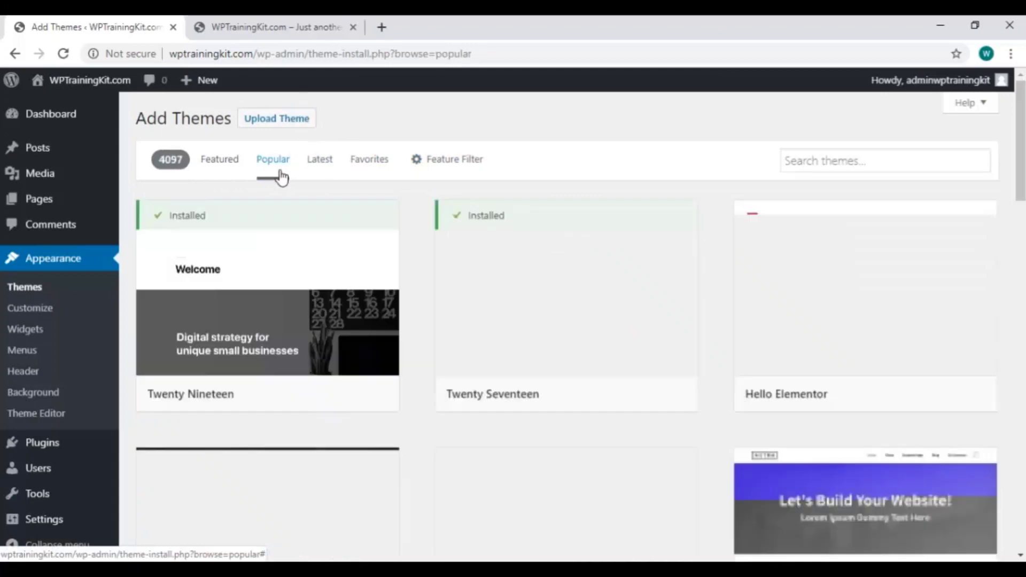
scroll(406, 243, "down", 5)
scroll(406, 239, "down", 4)
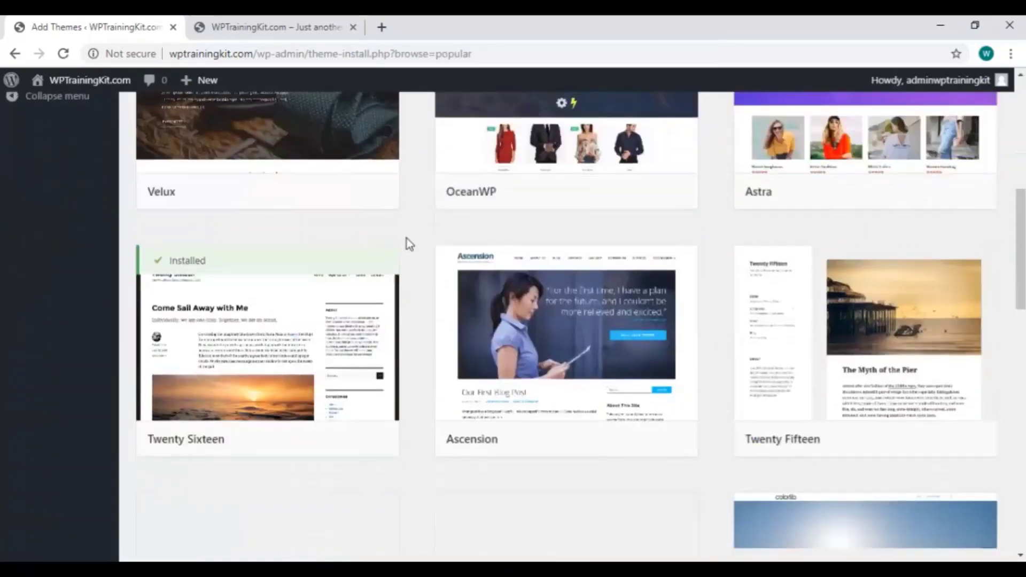
scroll(401, 239, "down", 14)
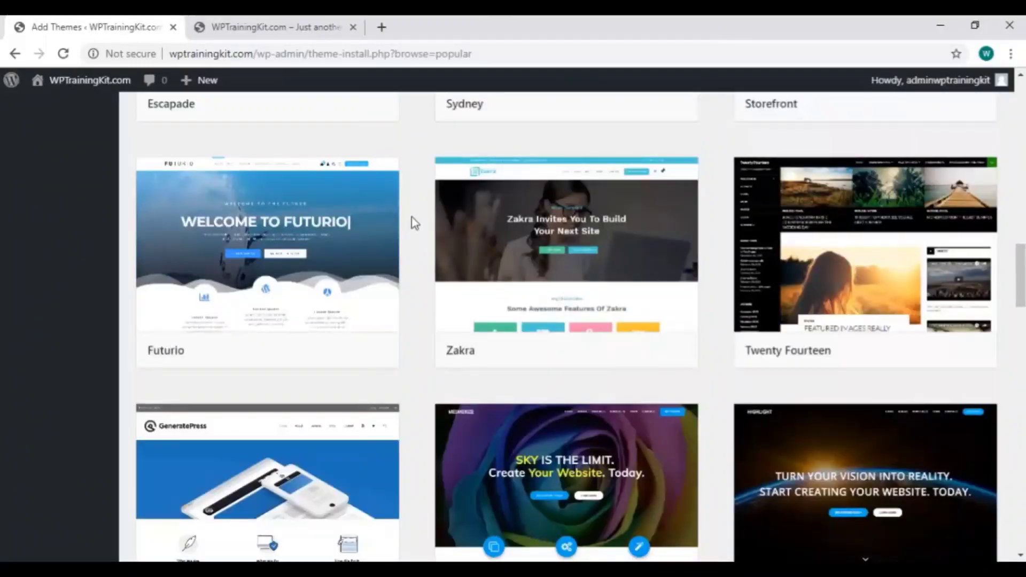
scroll(414, 219, "up", 18)
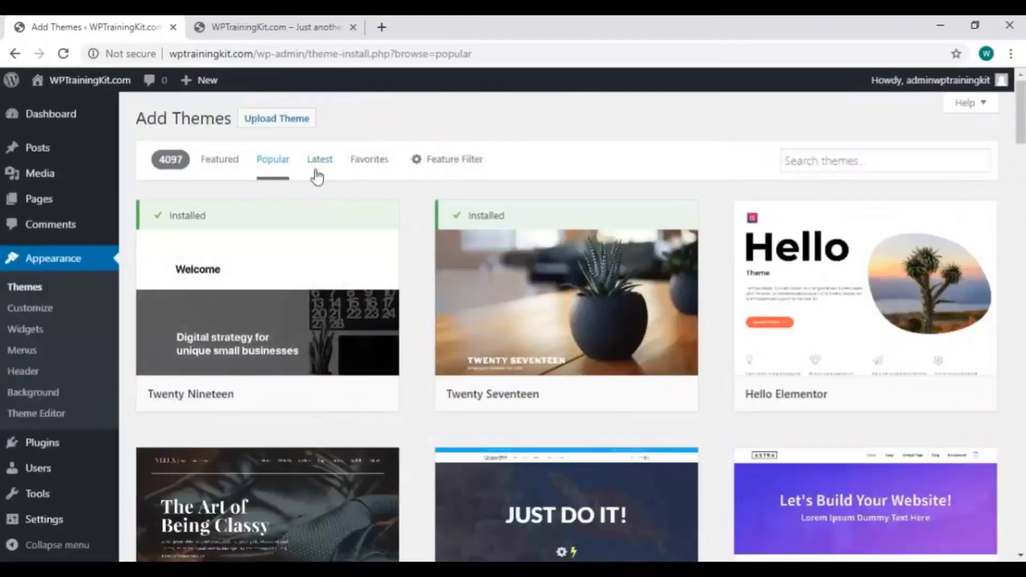
Browse the latest available themes and view the favorites section.
left_click(316, 168)
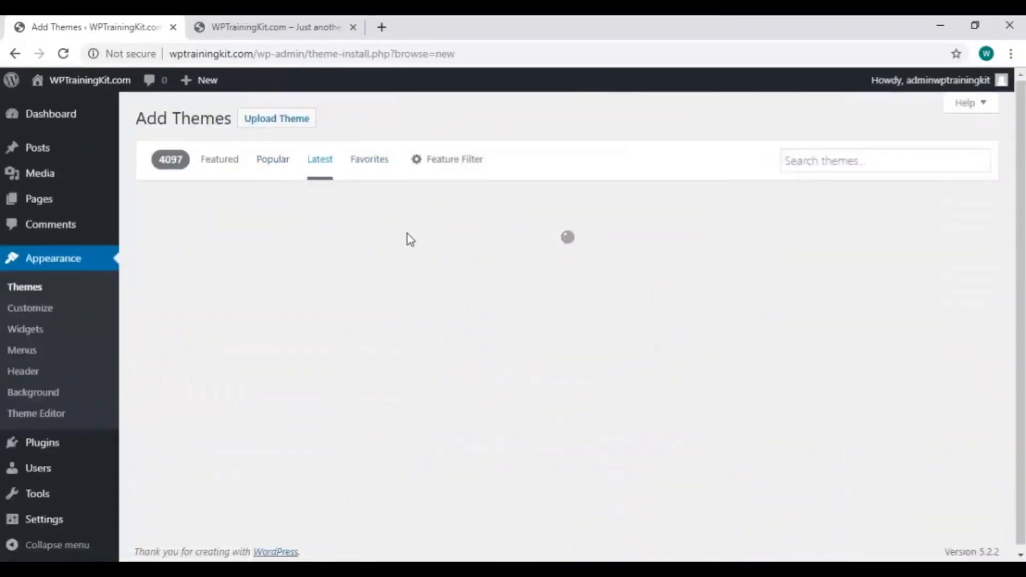
scroll(418, 242, "down", 3)
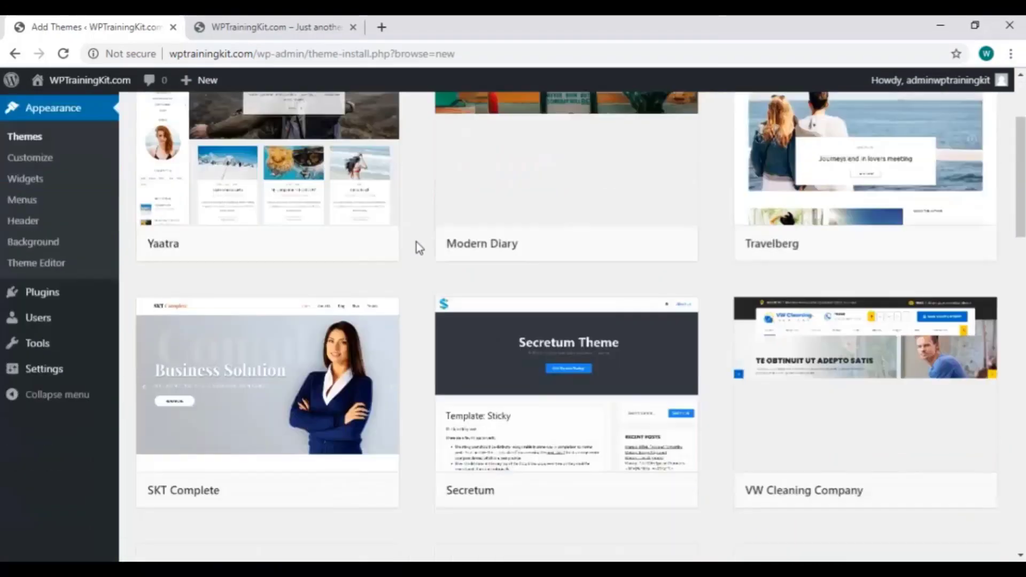
scroll(416, 243, "down", 4)
scroll(406, 214, "up", 8)
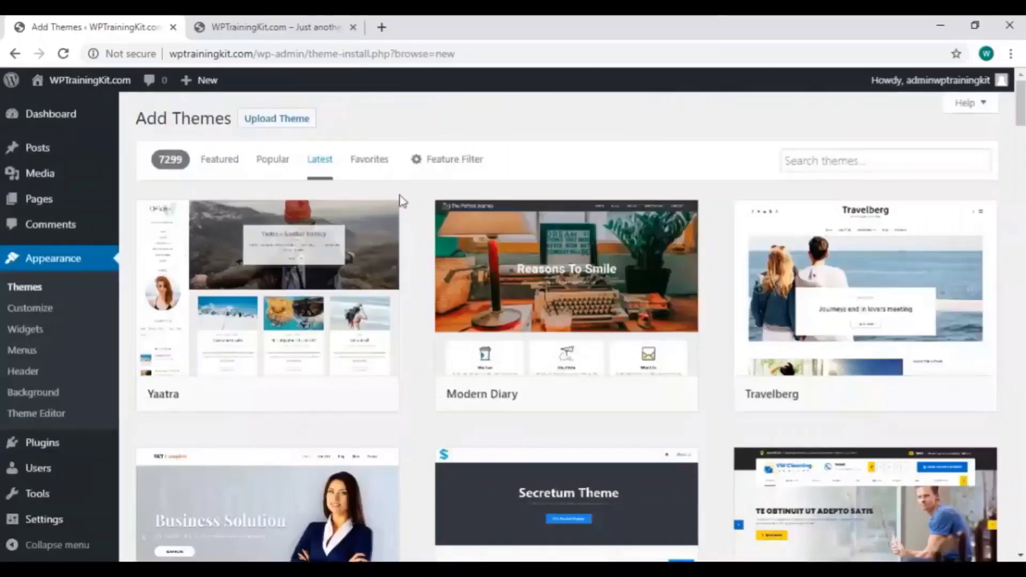
left_click(371, 160)
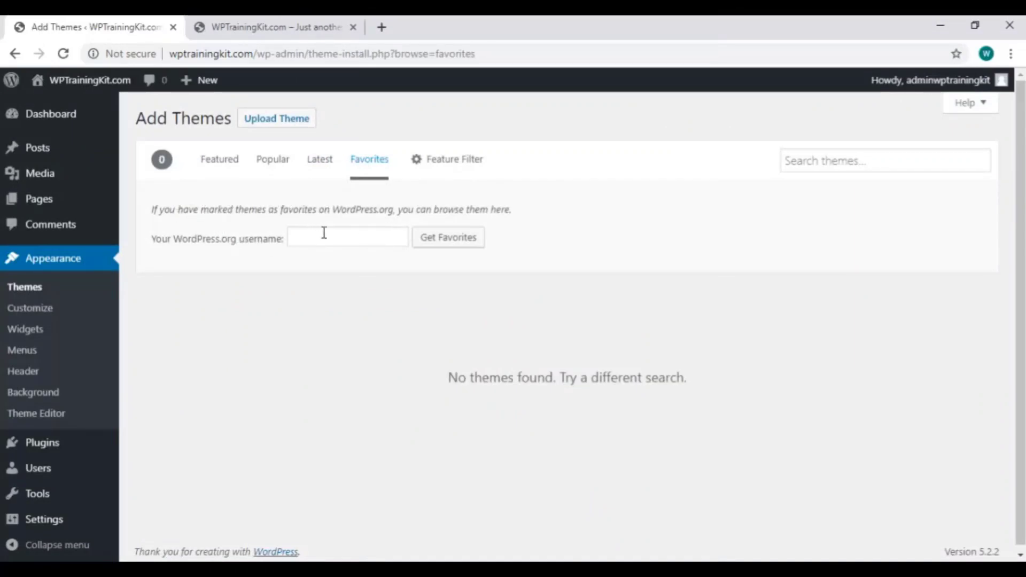
Open the theme feature filter and select the Blog, Holiday and News subjects.
left_click(436, 161)
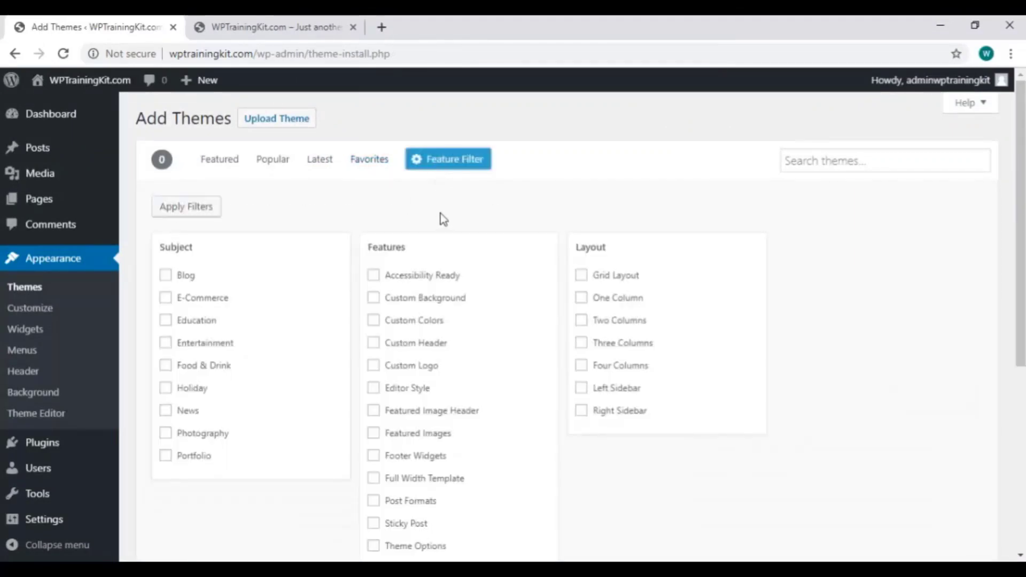
left_click(166, 277)
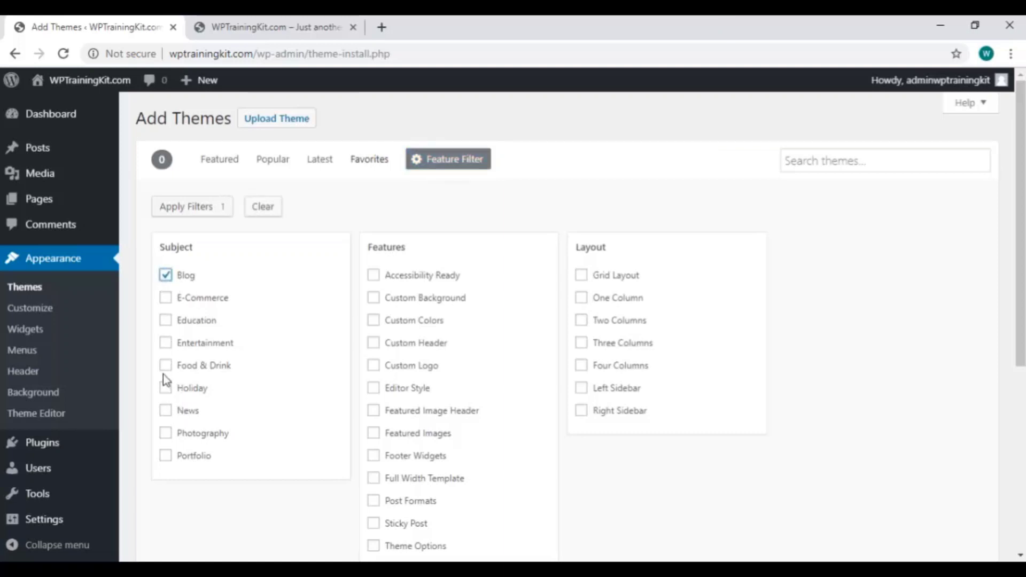
left_click(165, 388)
left_click(165, 410)
scroll(407, 286, "down", 1)
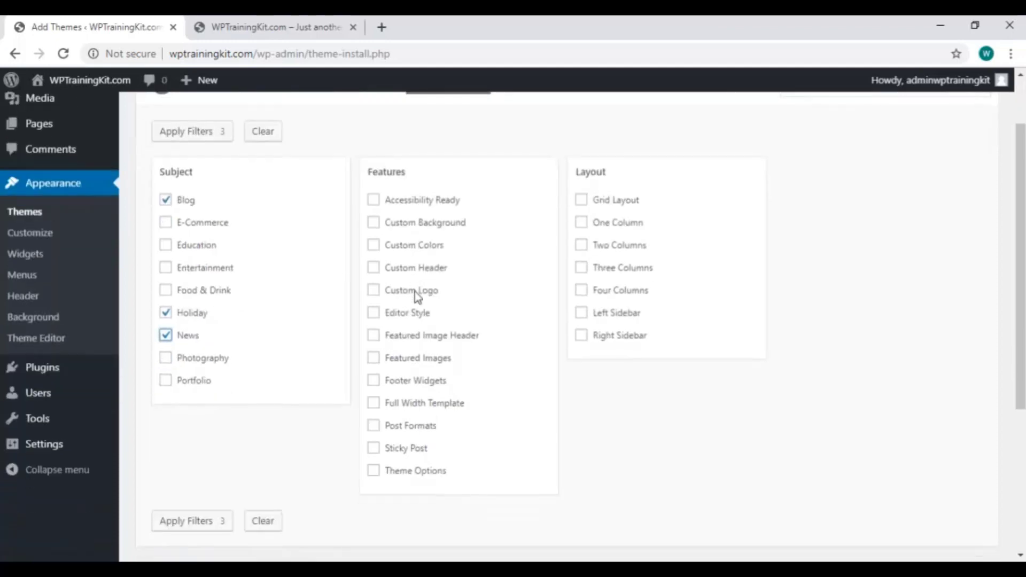
Add the Custom Background, Custom Colors, Theme Options, Grid Layout, Two Columns and Right Sidebar filters and apply them.
left_click(375, 225)
left_click(374, 246)
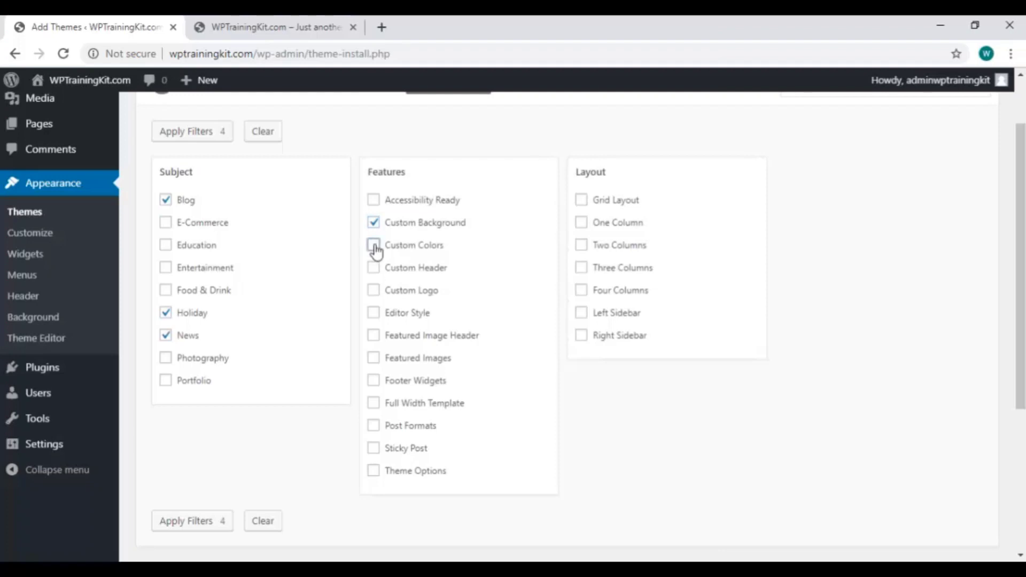
left_click(374, 472)
left_click(581, 199)
left_click(581, 245)
left_click(582, 335)
scroll(452, 392, "down", 1)
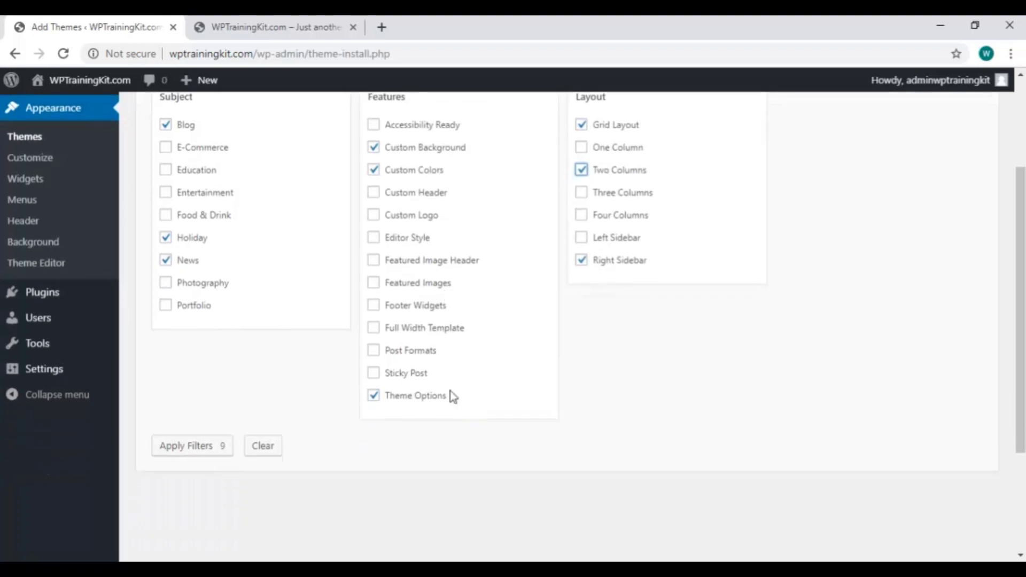
left_click(224, 449)
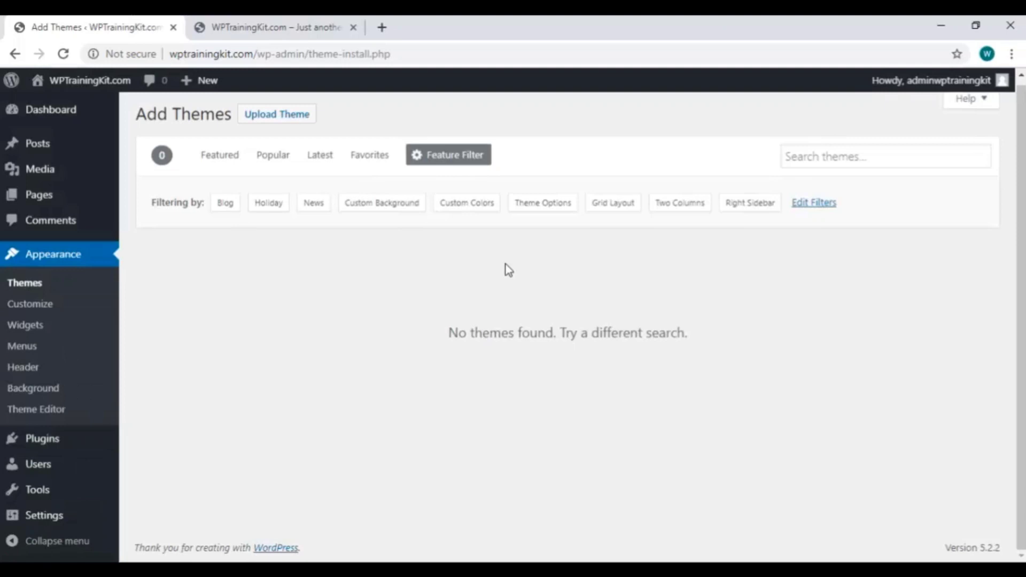
Remove the Custom Background, Custom Colors and Grid Layout filters and reapply the remaining ones.
left_click(814, 203)
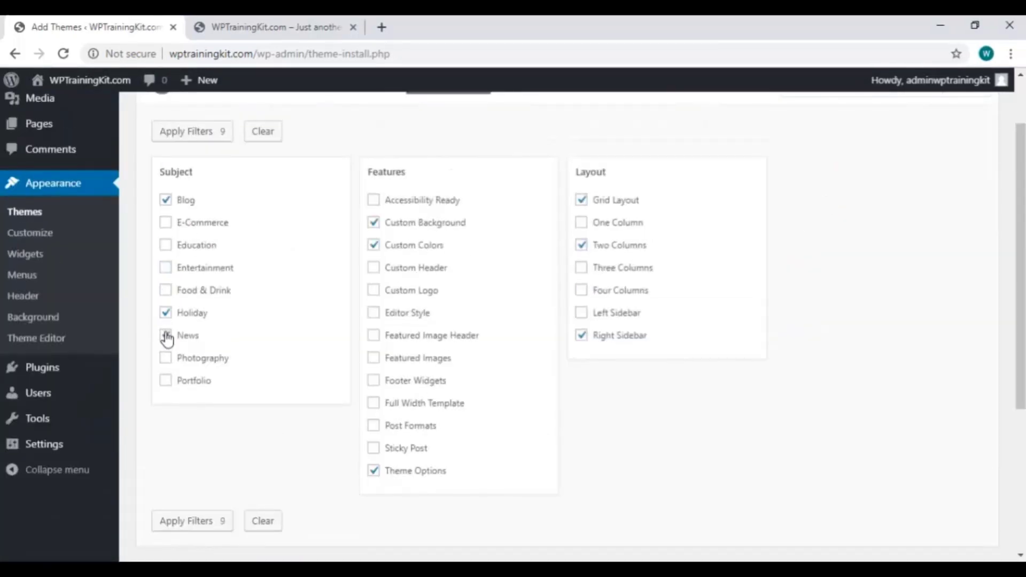
left_click(582, 200)
left_click(194, 522)
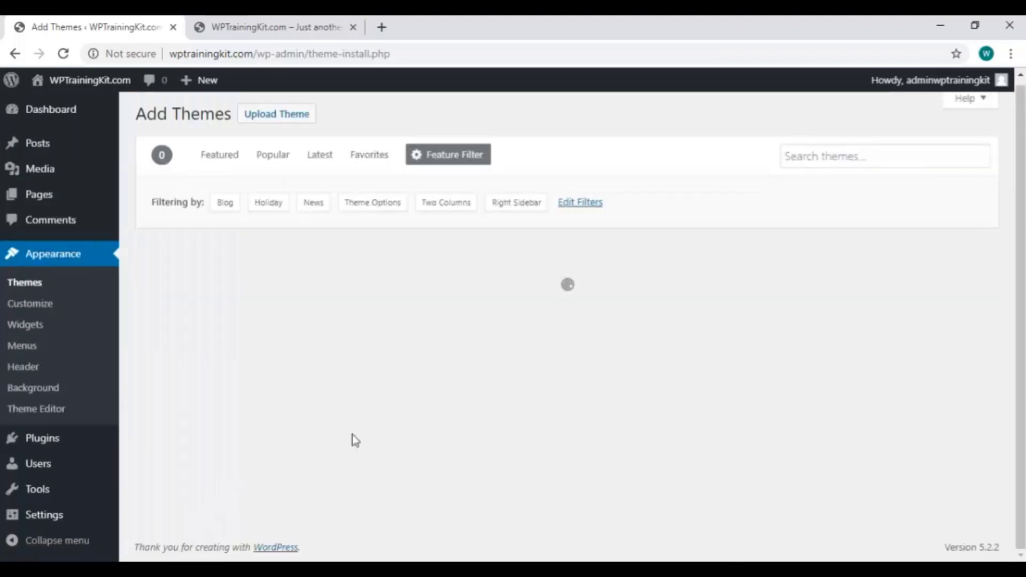
mouse_move(556, 321)
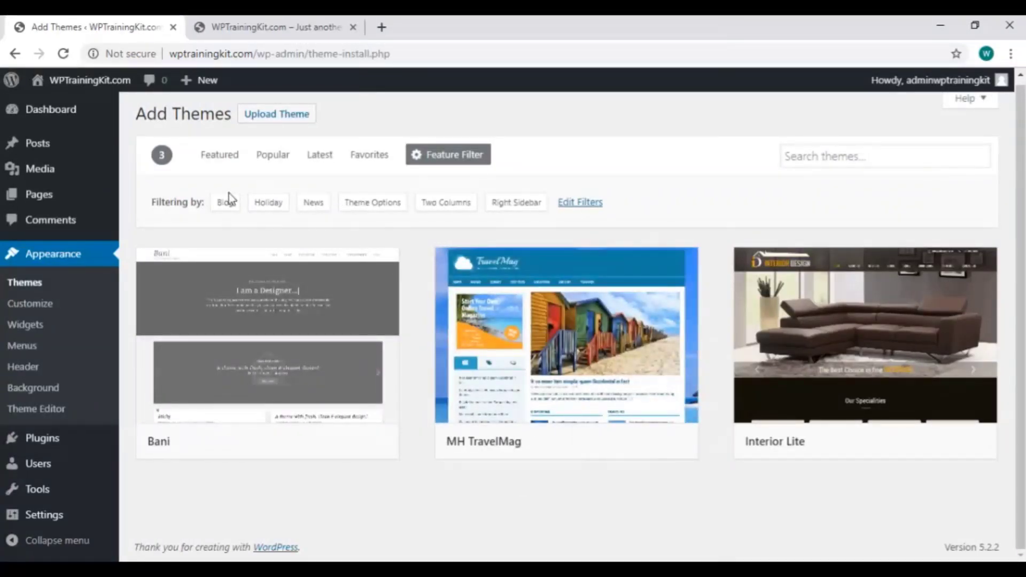
Clear all the feature filters and look over the featured themes.
left_click(583, 202)
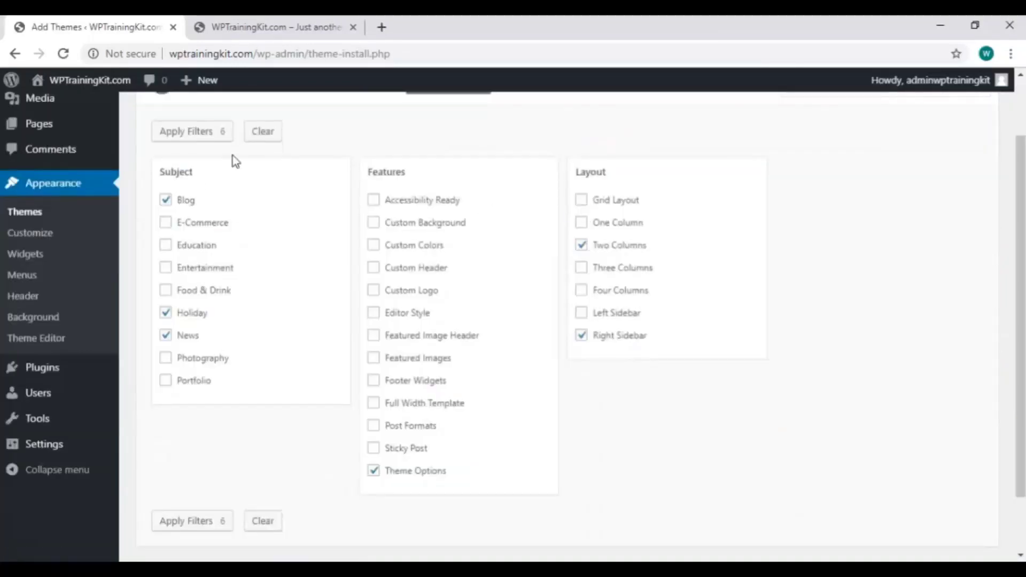
left_click(254, 135)
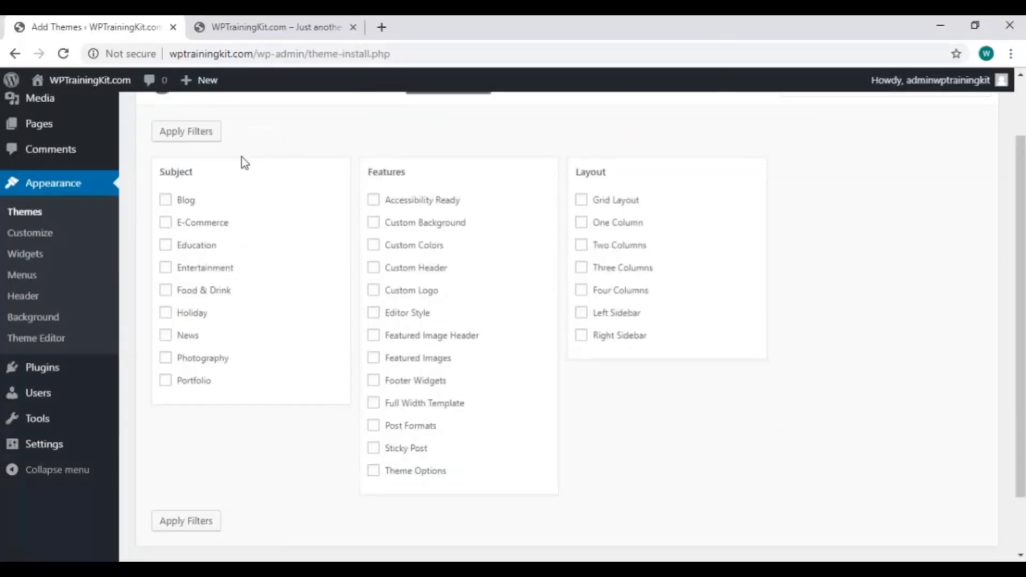
left_click(208, 523)
scroll(357, 408, "up", 2)
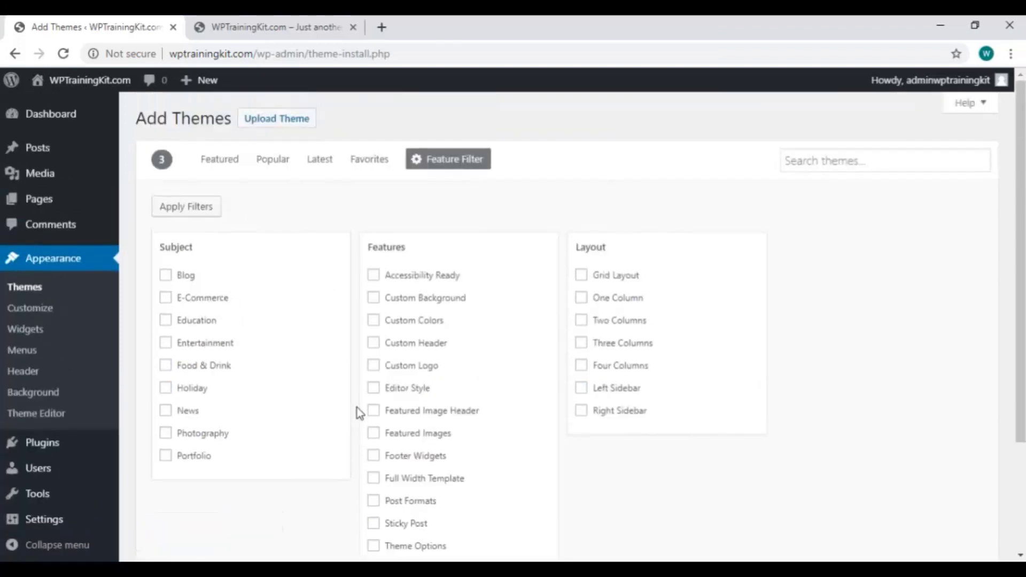
left_click(229, 160)
left_click(408, 170)
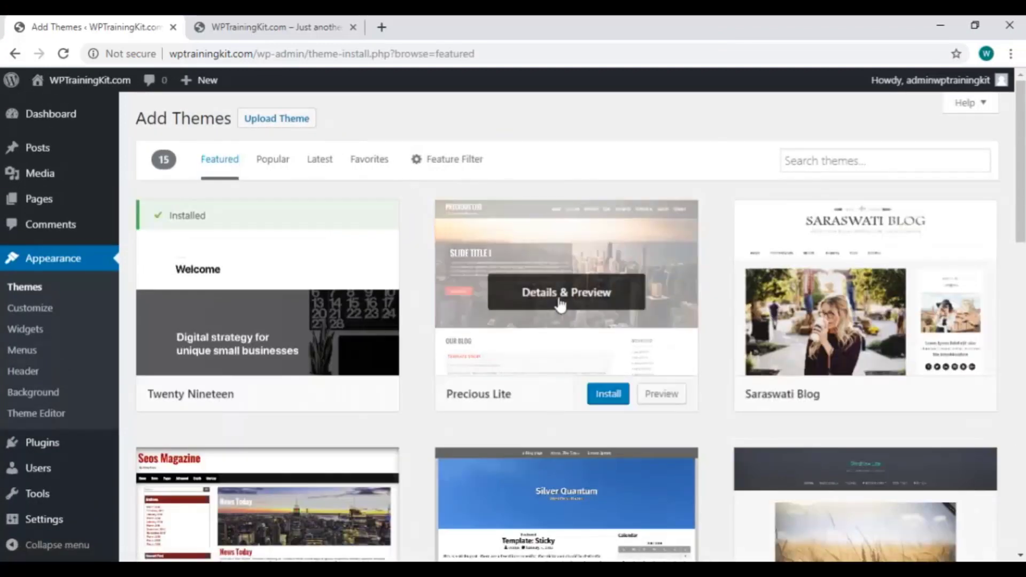
scroll(710, 273, "down", 5)
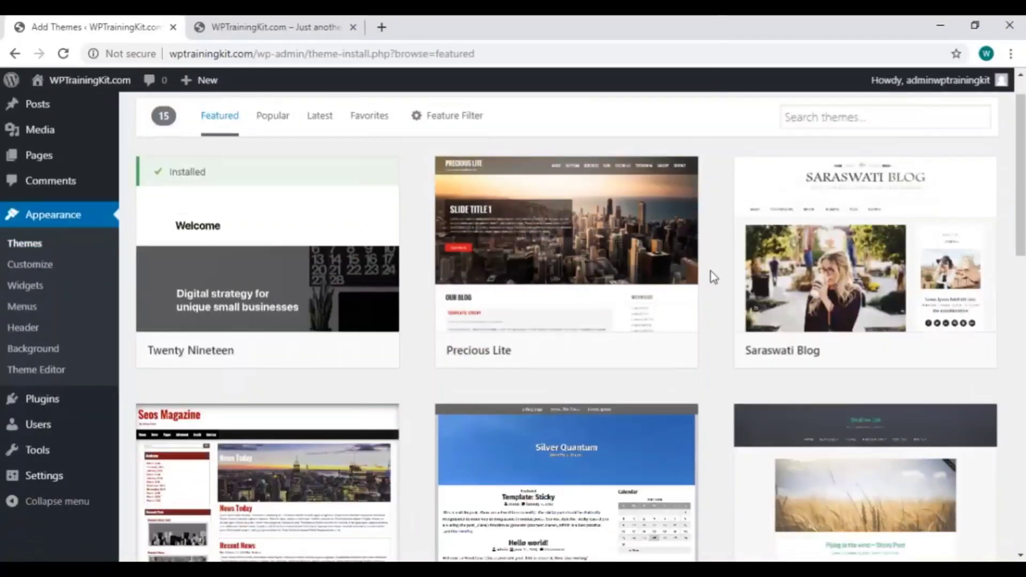
scroll(710, 273, "up", 5)
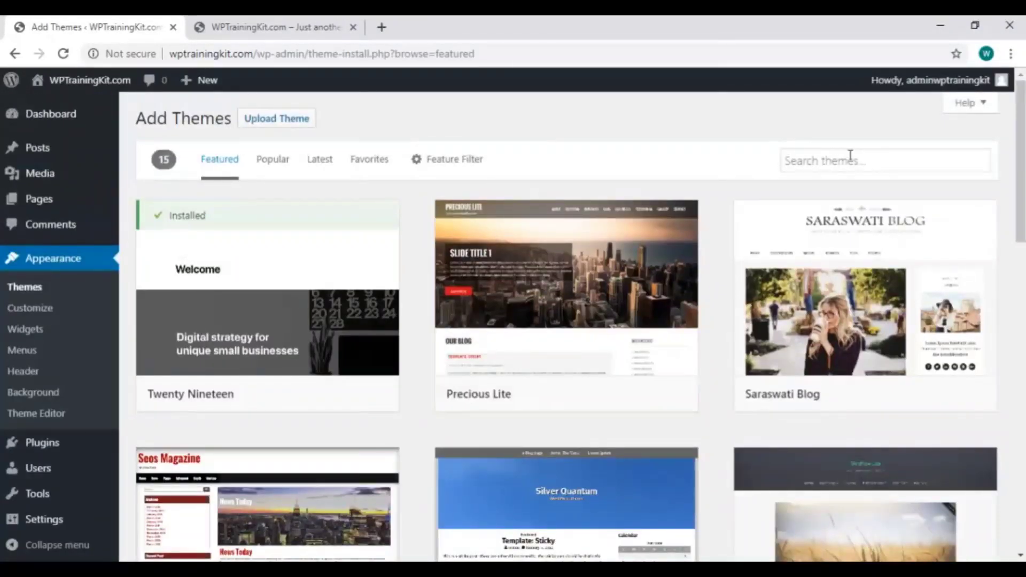
Search the available themes for "travel" and look through the matching designs.
left_click(879, 158)
type("travel")
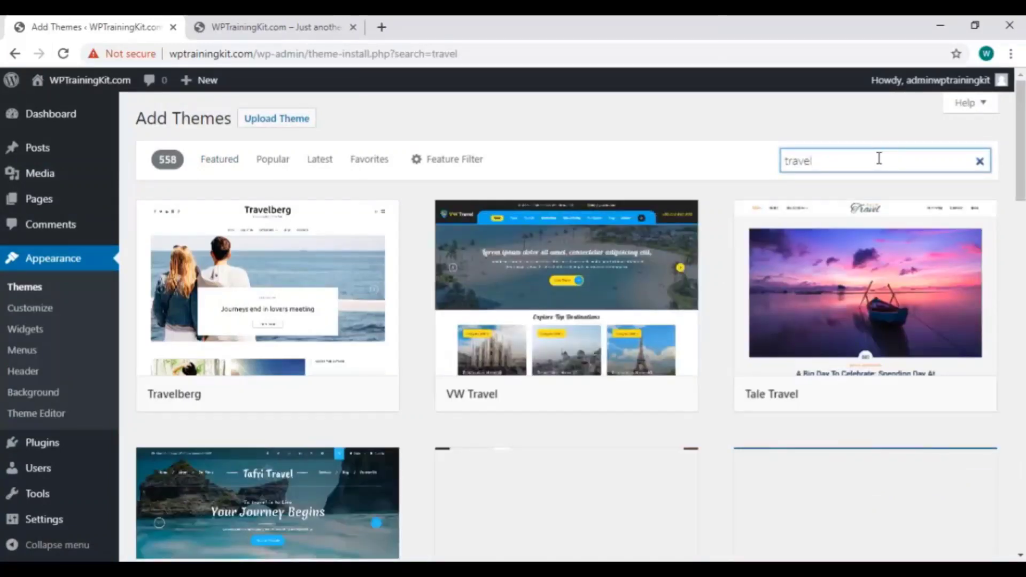
scroll(415, 401, "down", 15)
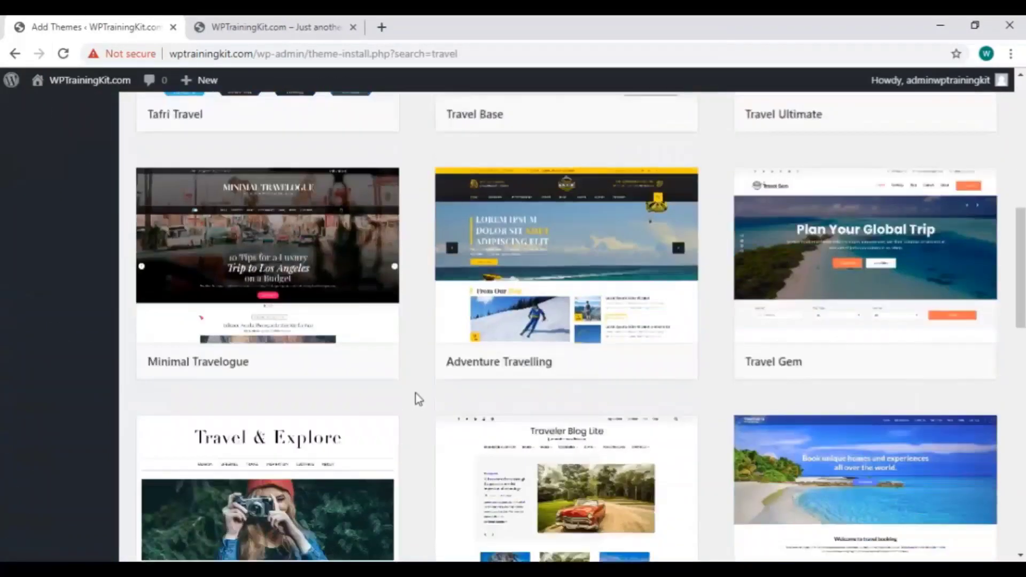
scroll(416, 390, "down", 12)
scroll(415, 389, "up", 16)
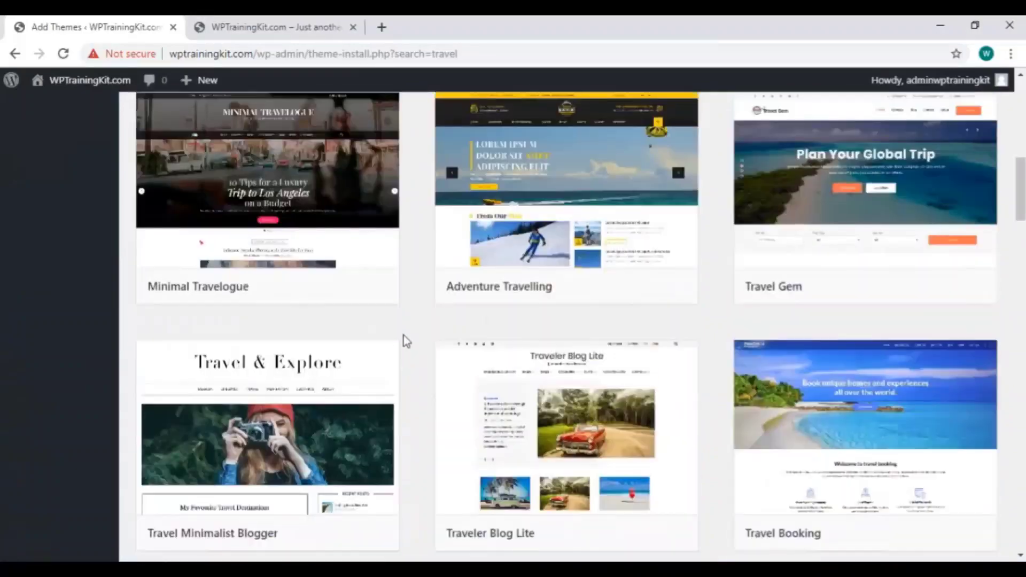
scroll(1015, 354, "down", 20)
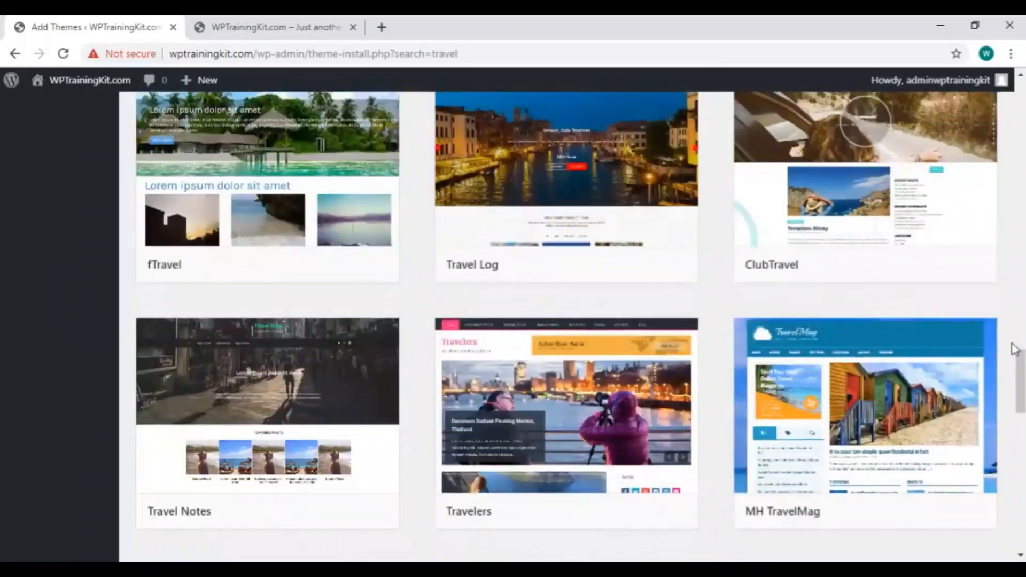
scroll(1015, 349, "up", 20)
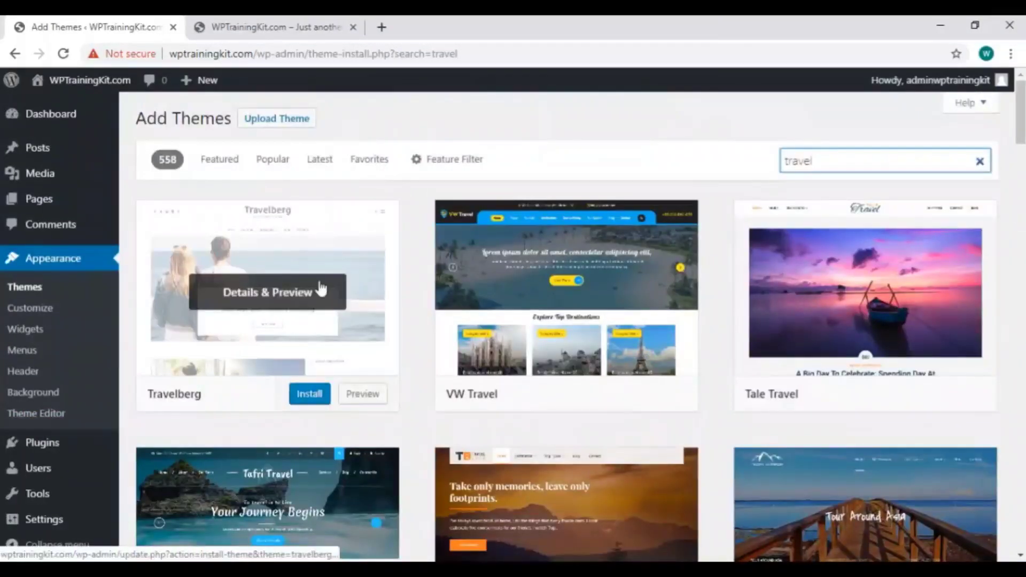
Preview the Travelberg theme, look through its sample page and slider, and close the preview.
left_click(335, 308)
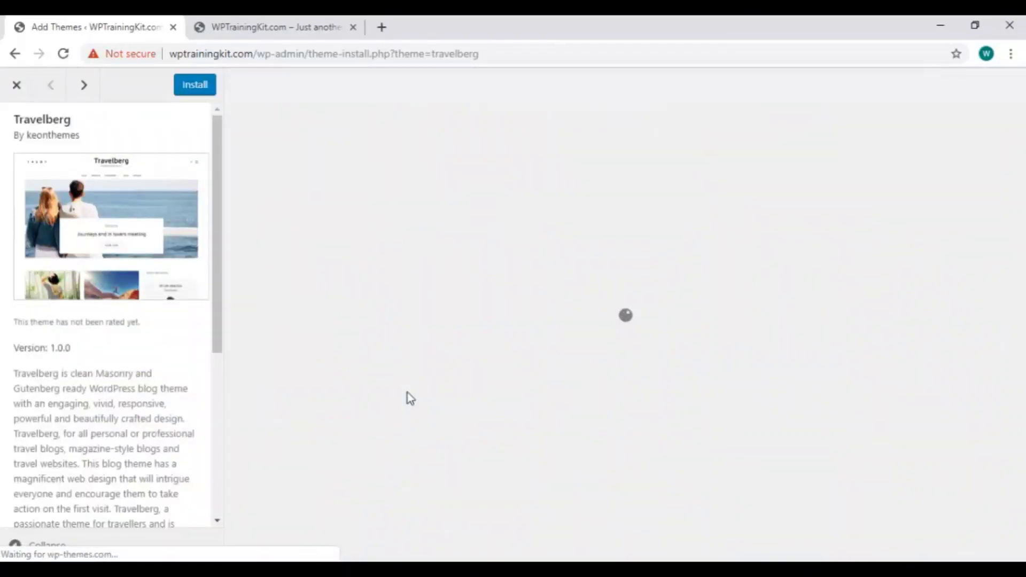
scroll(549, 258, "down", 4)
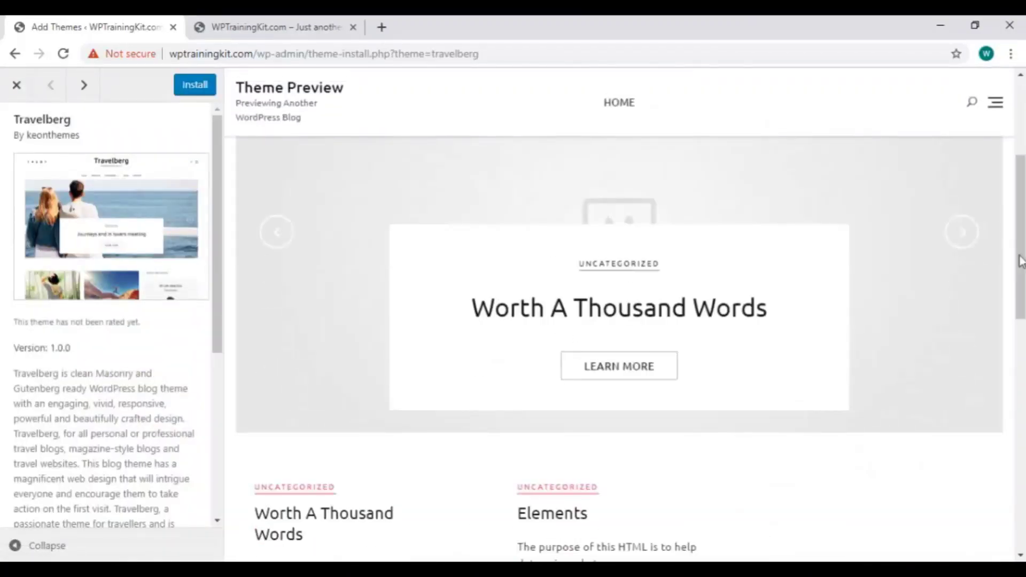
left_click(962, 232)
scroll(455, 400, "down", 10)
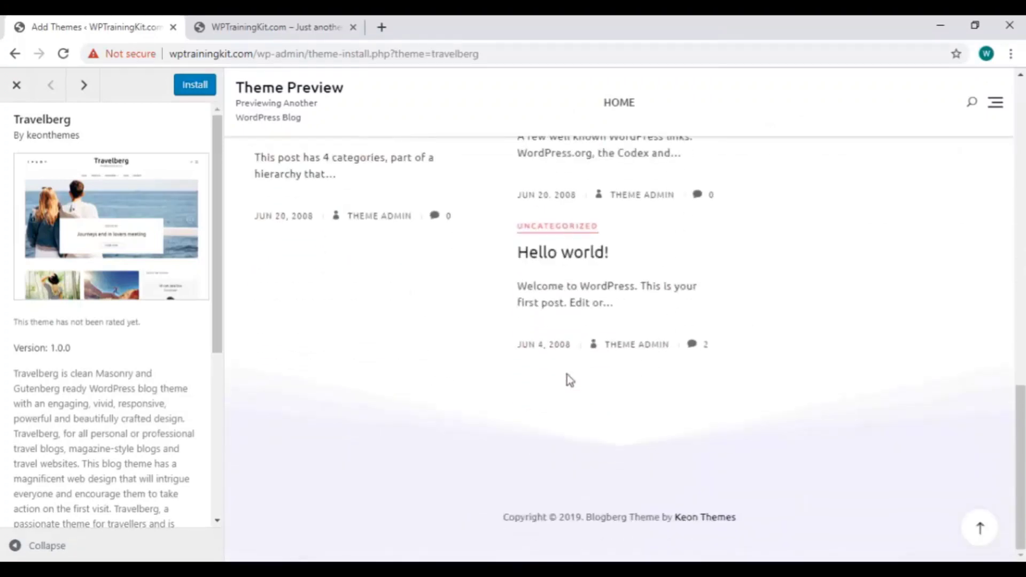
scroll(567, 375, "up", 10)
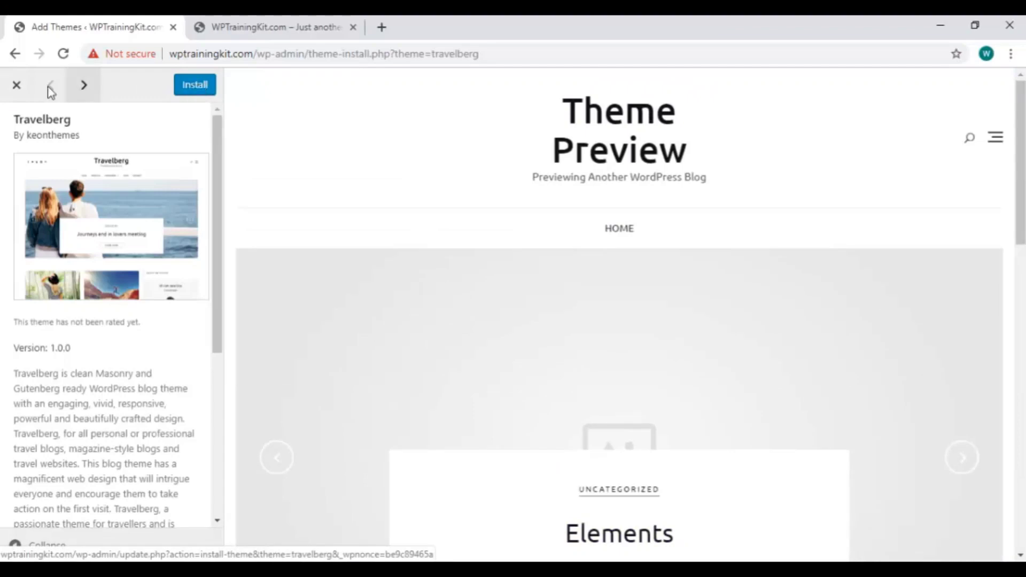
left_click(16, 85)
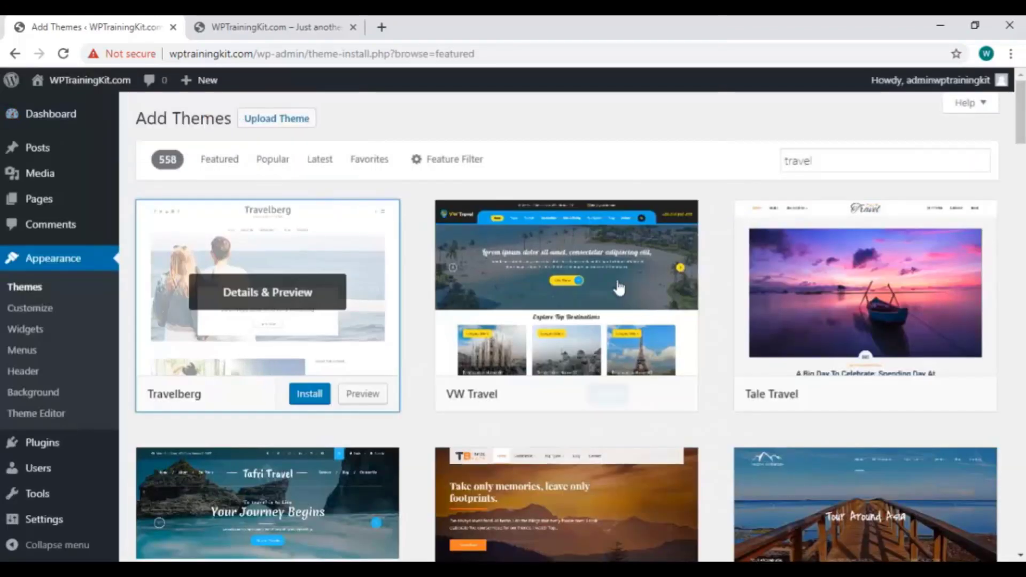
Look through the preview of the Tale Travel theme, then install and activate it.
left_click(843, 295)
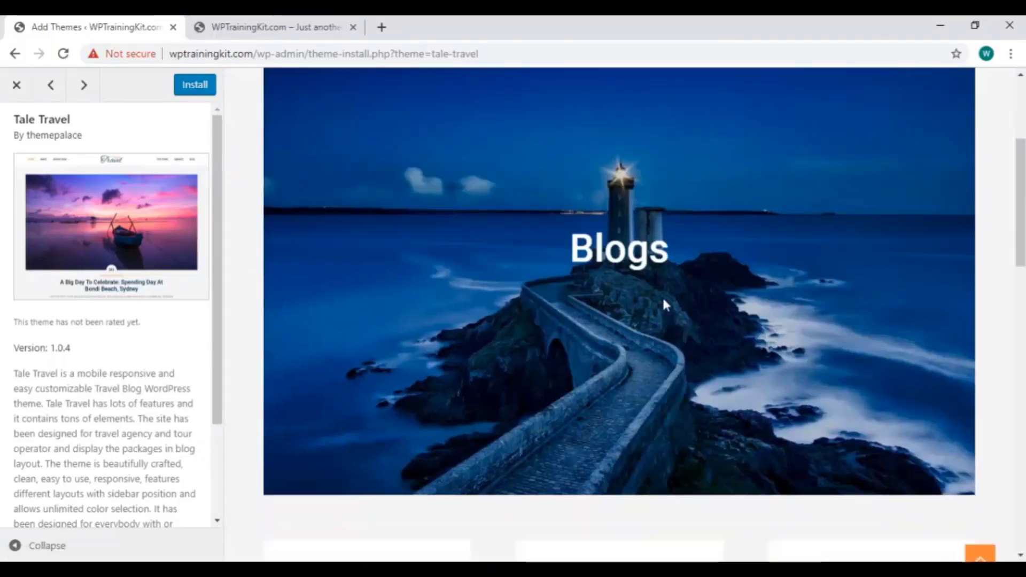
scroll(663, 304, "down", 12)
scroll(742, 327, "up", 12)
left_click(194, 86)
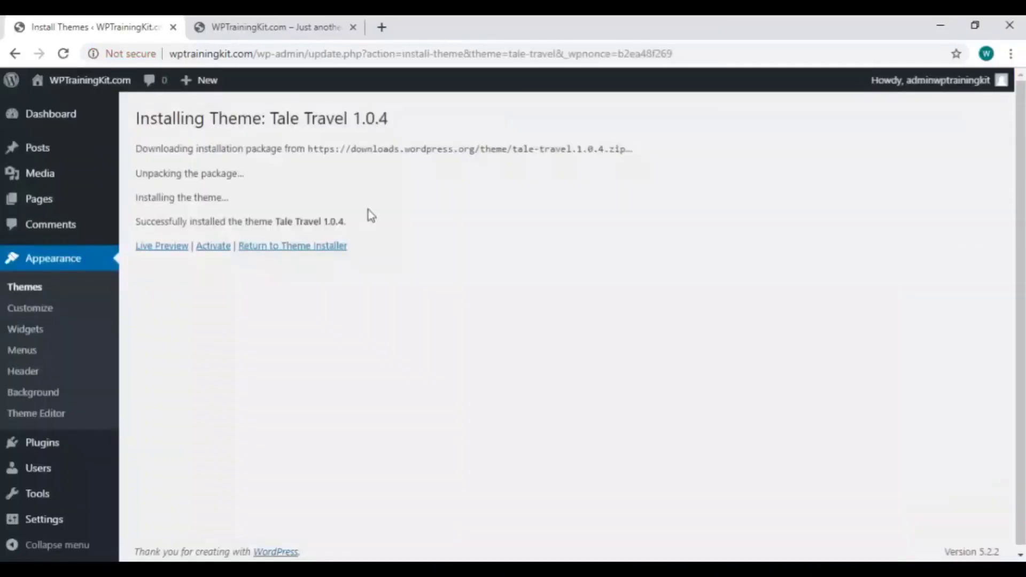
left_click(213, 249)
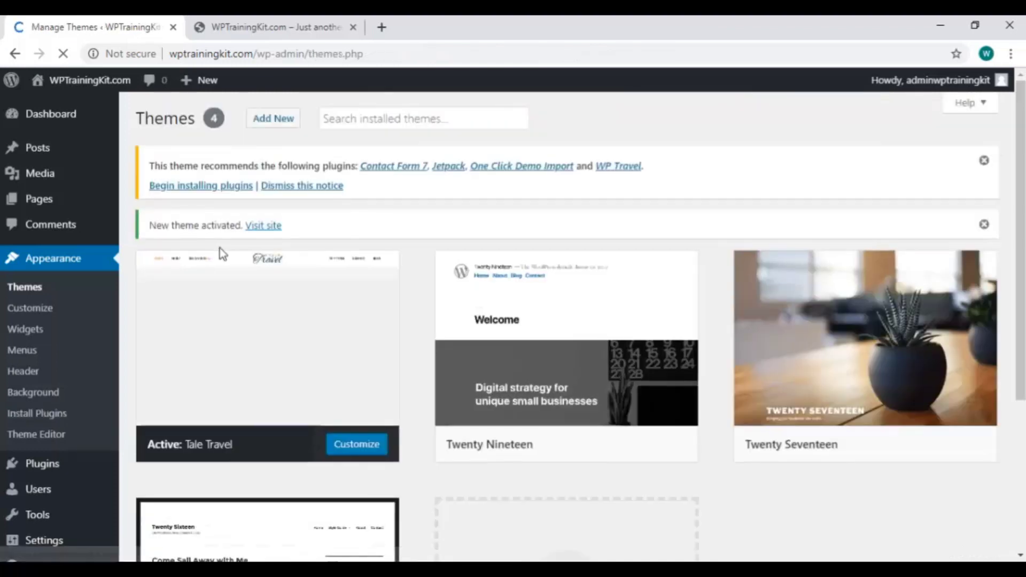
scroll(342, 375, "down", 1)
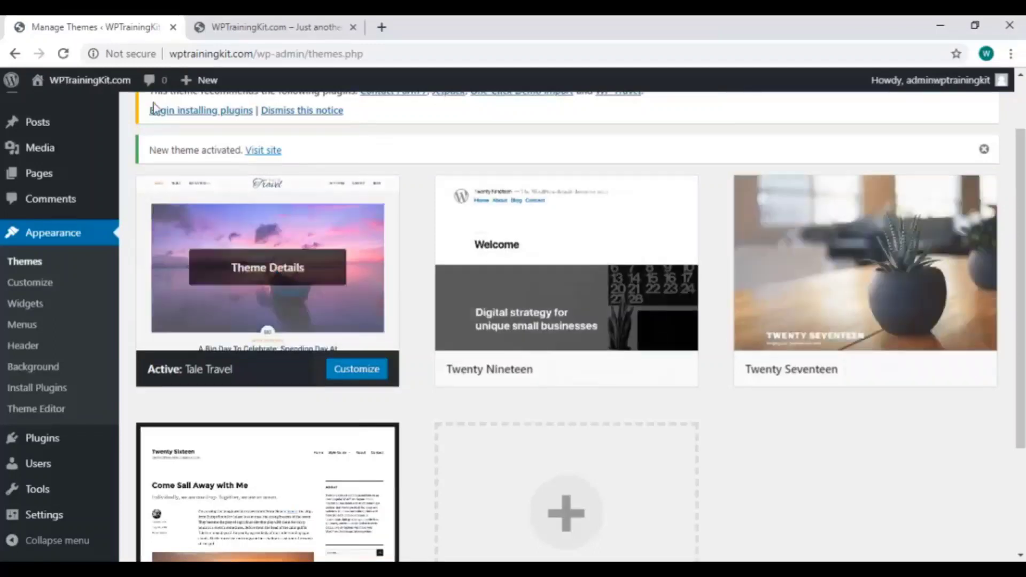
Reload the live site and look through its homepage in the new theme, from the header to the footer.
left_click(248, 27)
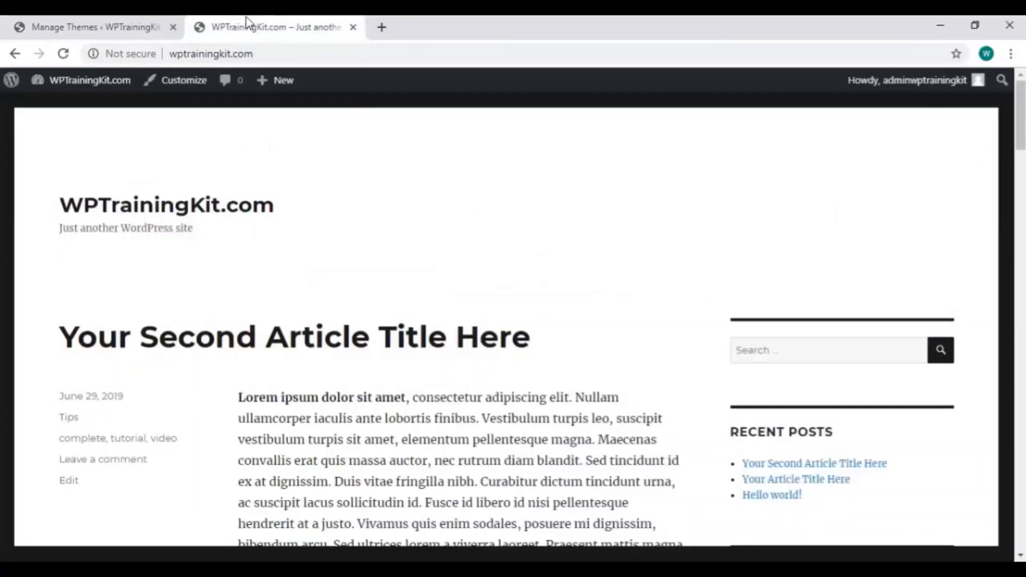
right_click(396, 174)
left_click(451, 220)
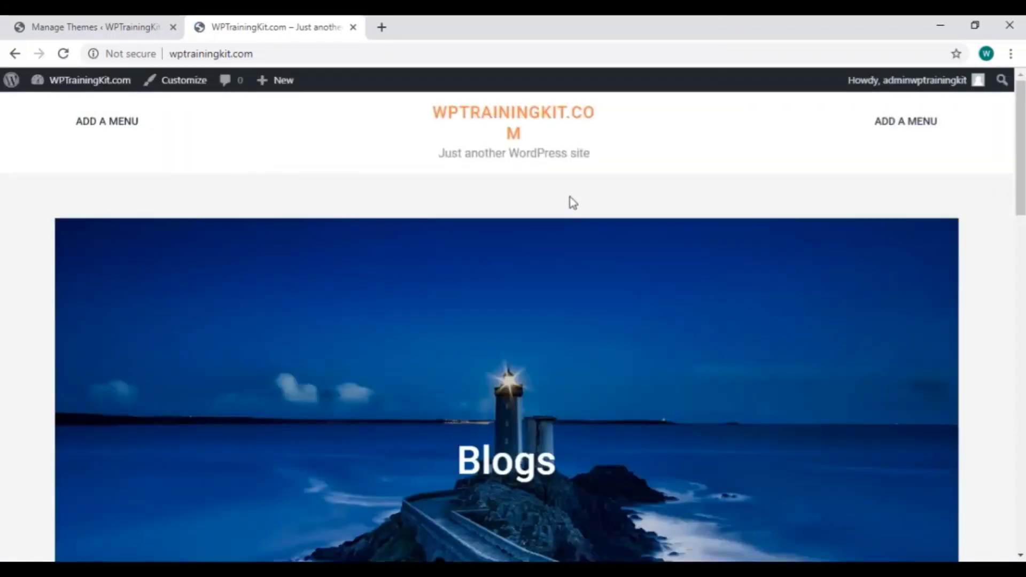
scroll(571, 197, "down", 10)
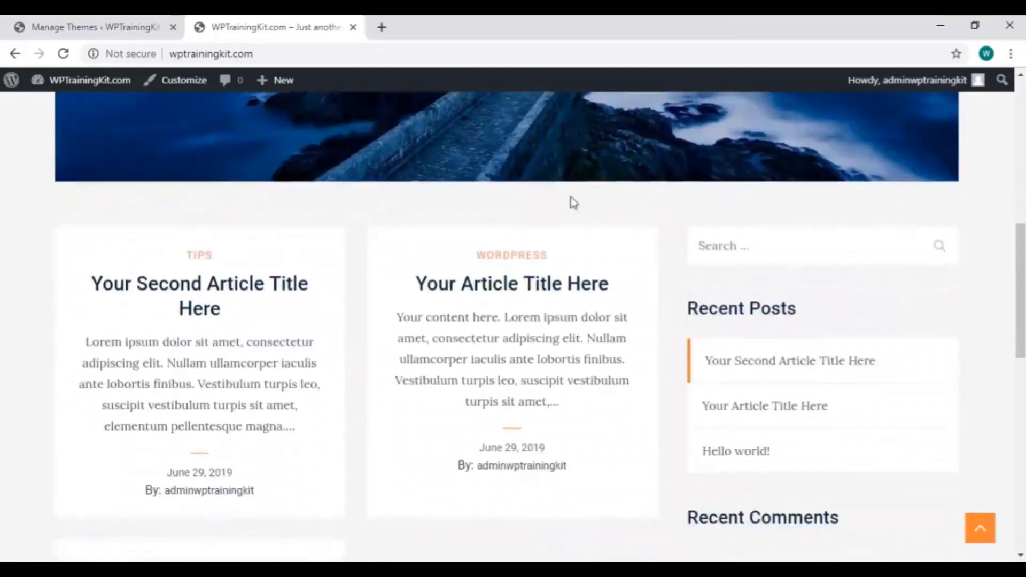
scroll(573, 202, "down", 12)
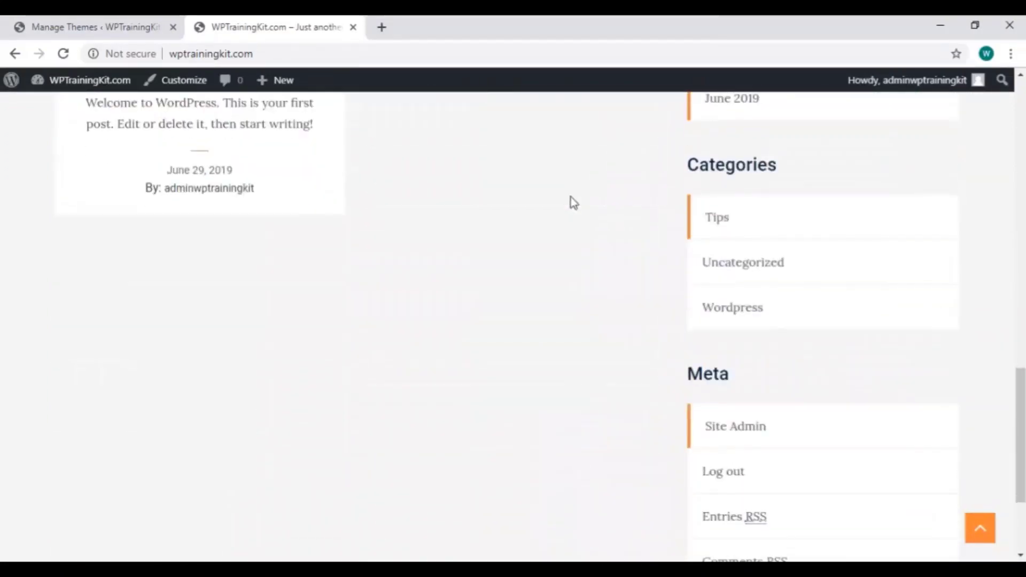
scroll(573, 202, "down", 1)
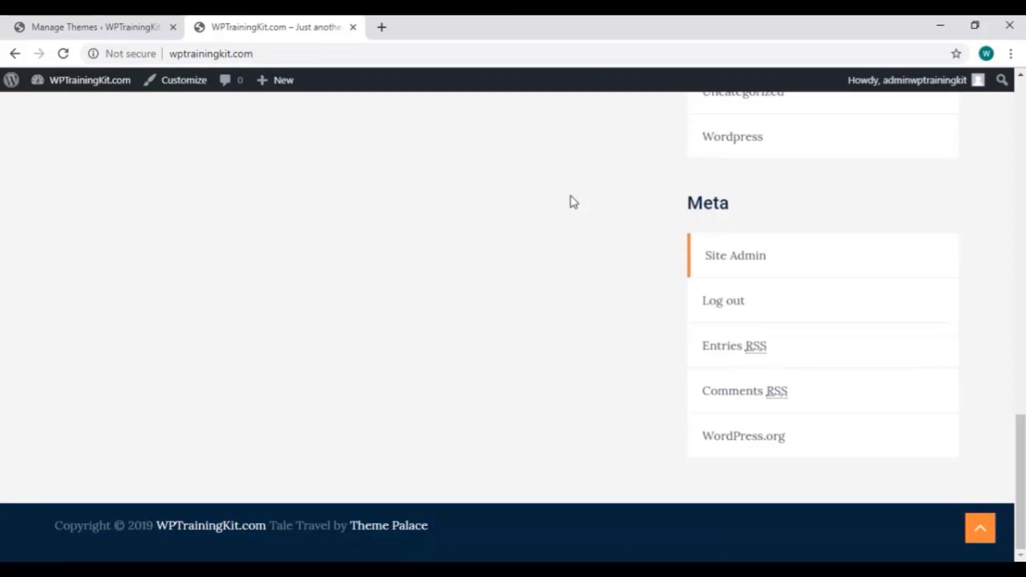
scroll(573, 297, "up", 3)
scroll(573, 295, "up", 10)
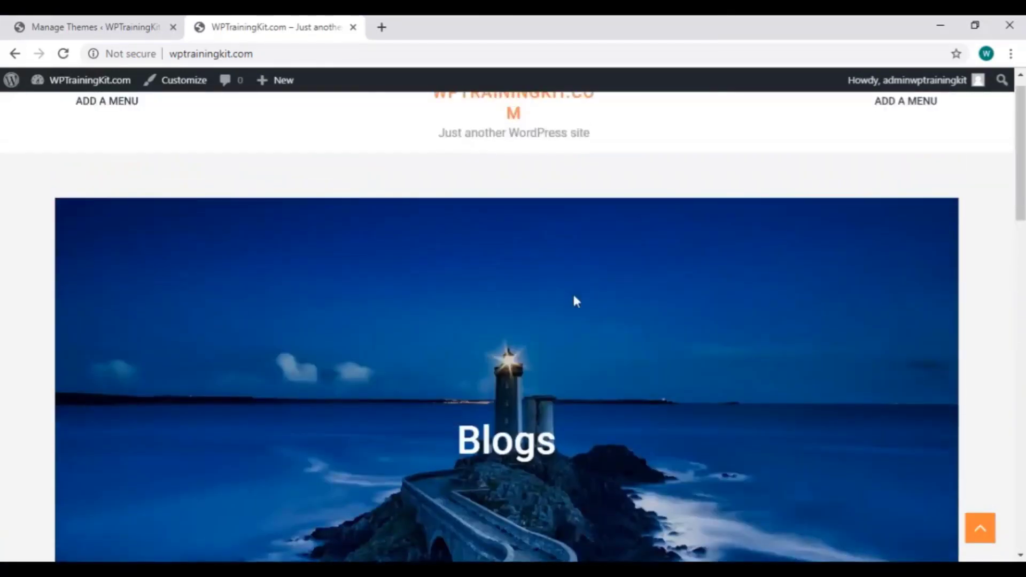
scroll(575, 295, "up", 1)
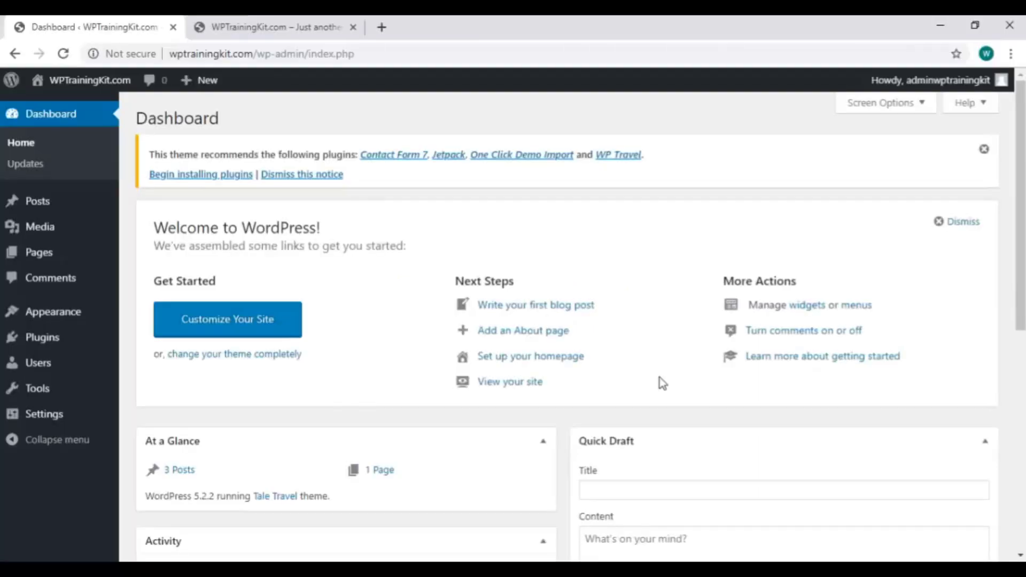
Open the theme customizer's Site Identity settings and change the site title to WPTrainingKit.
mouse_move(70, 314)
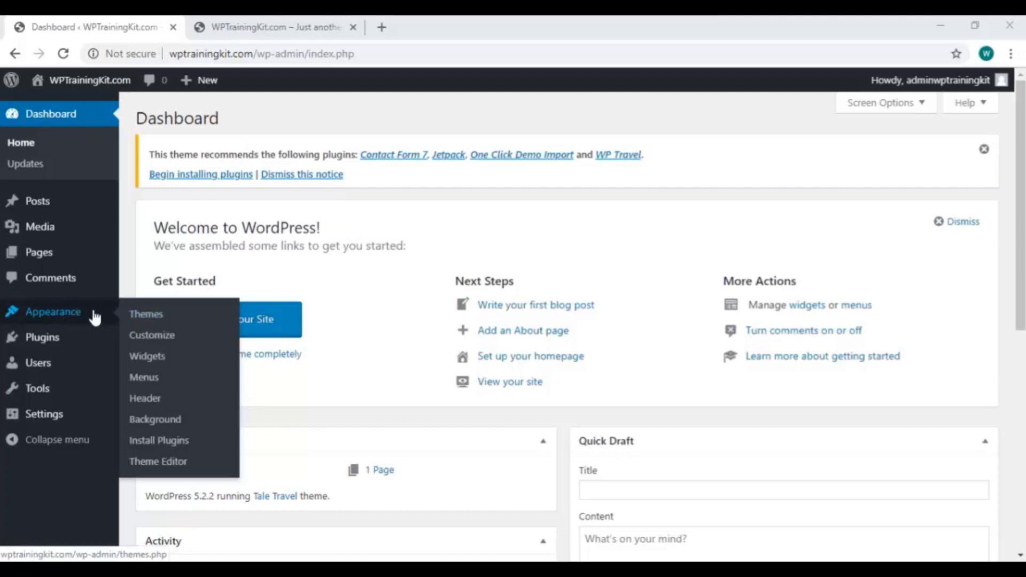
left_click(95, 318)
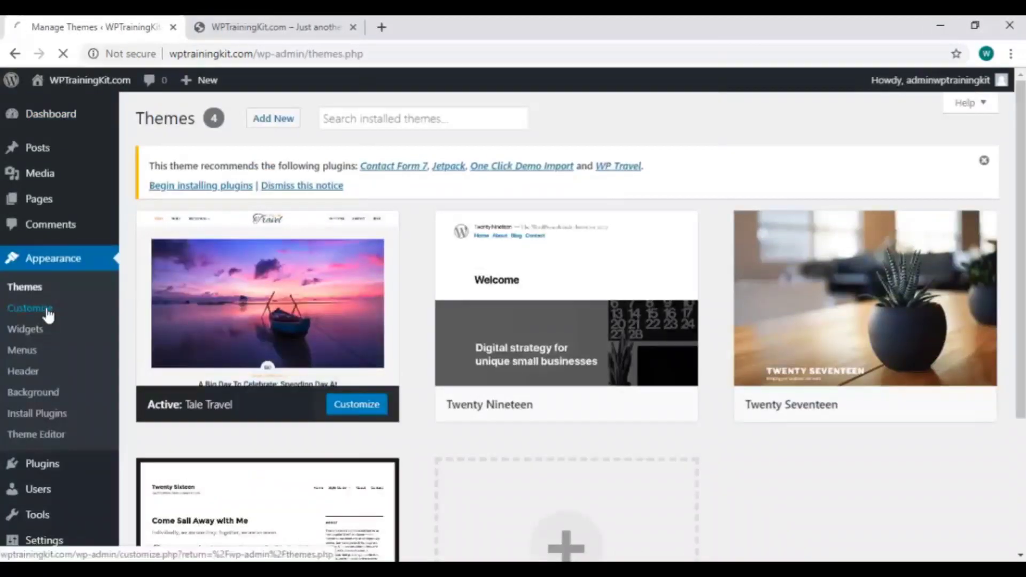
left_click(47, 310)
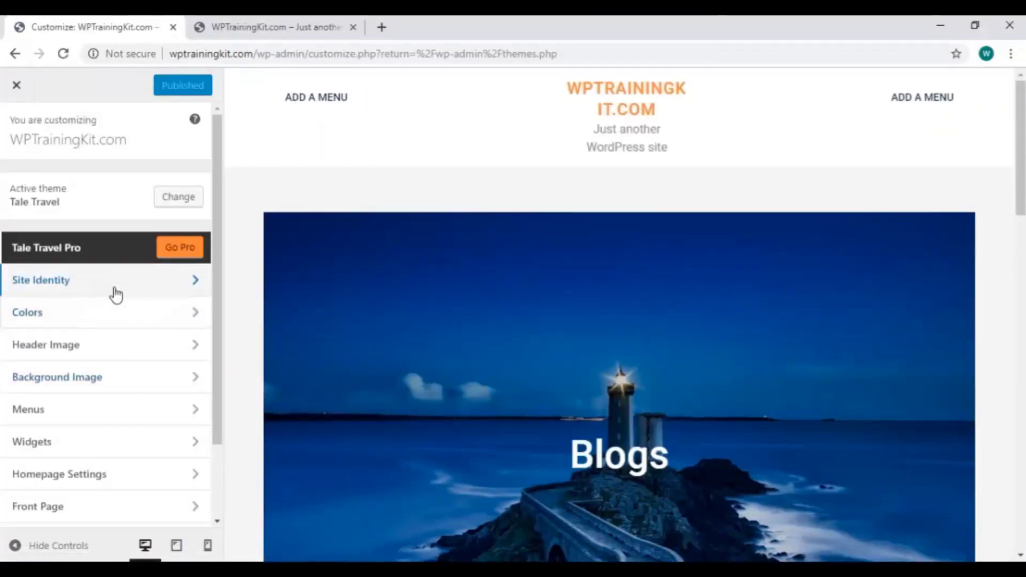
left_click(116, 295)
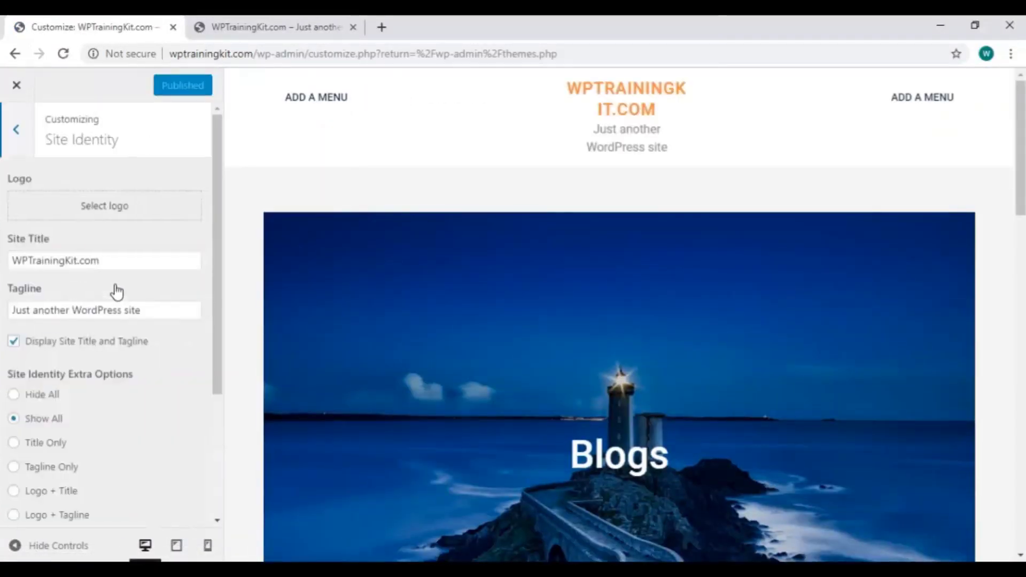
left_click(118, 265)
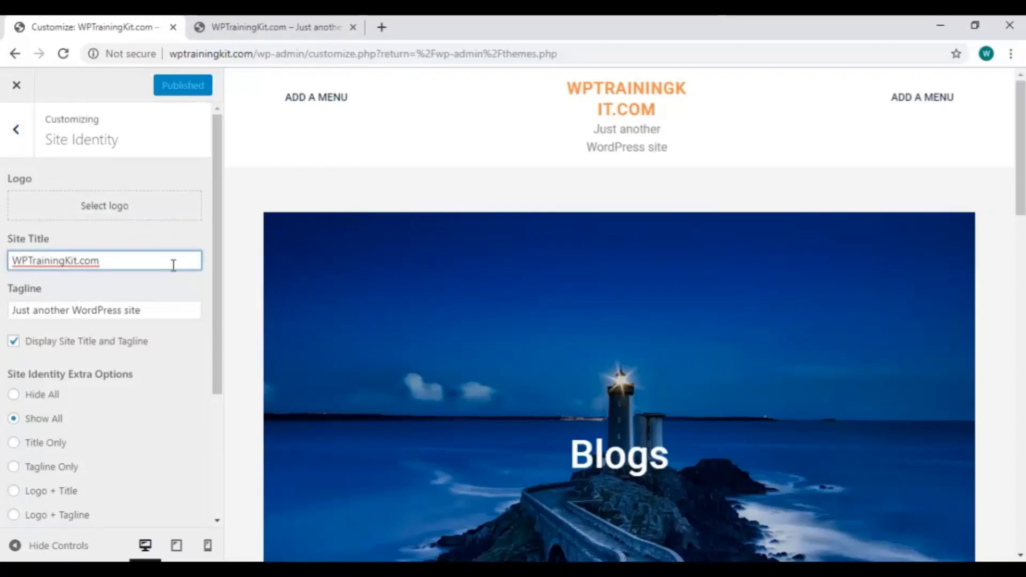
key("BackSpace")
key("BackSpace")
key("BackSpace")
key("BackSpace")
Replace the site tagline with "Wordpress Training".
left_click(180, 311)
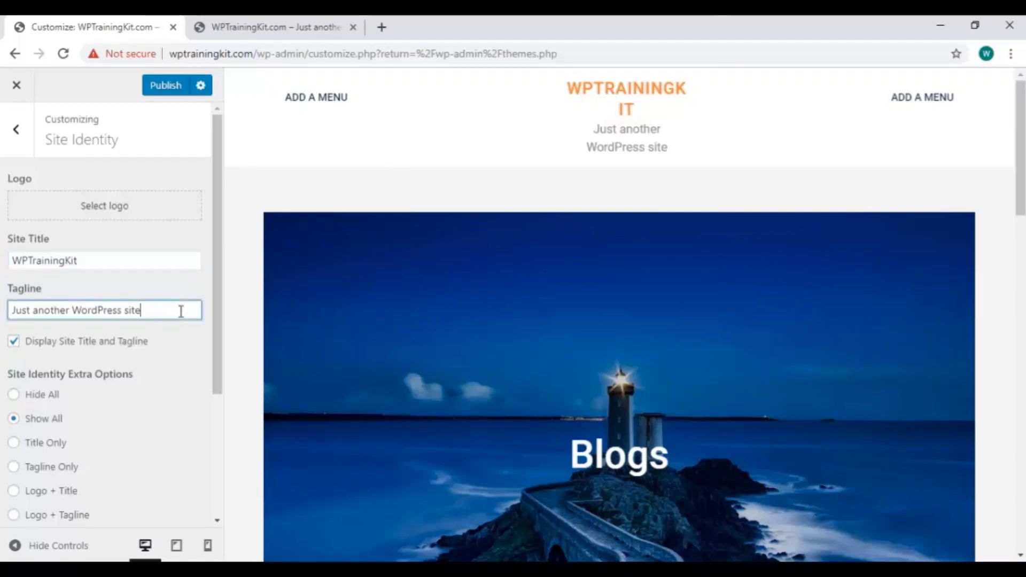
key("ctrl+a")
type("Wordpress Trau")
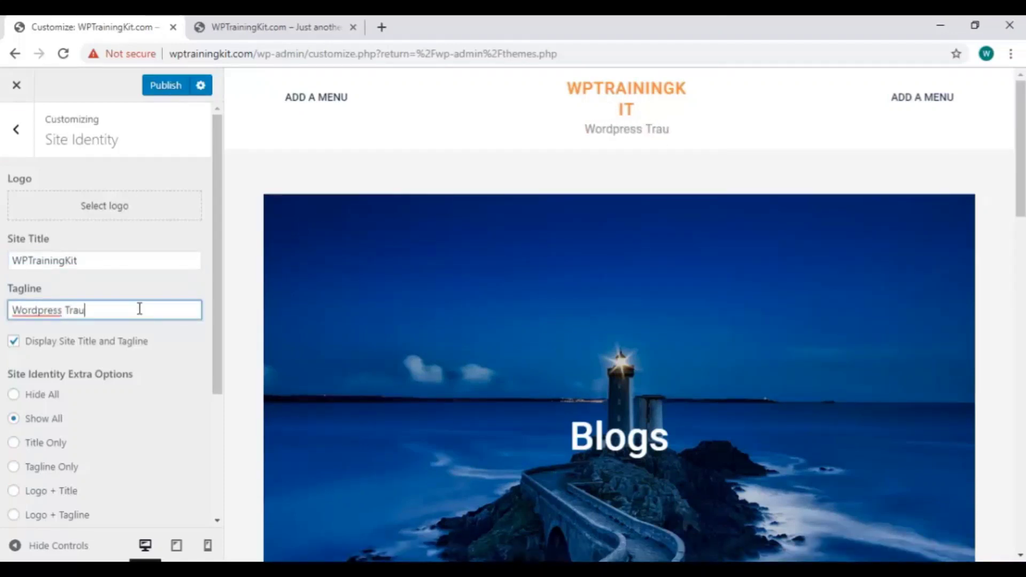
key("BackSpace")
type("ining")
Turn the site title and tagline display off and on again, and set the site identity extra option to Title Only.
scroll(103, 383, "down", 1)
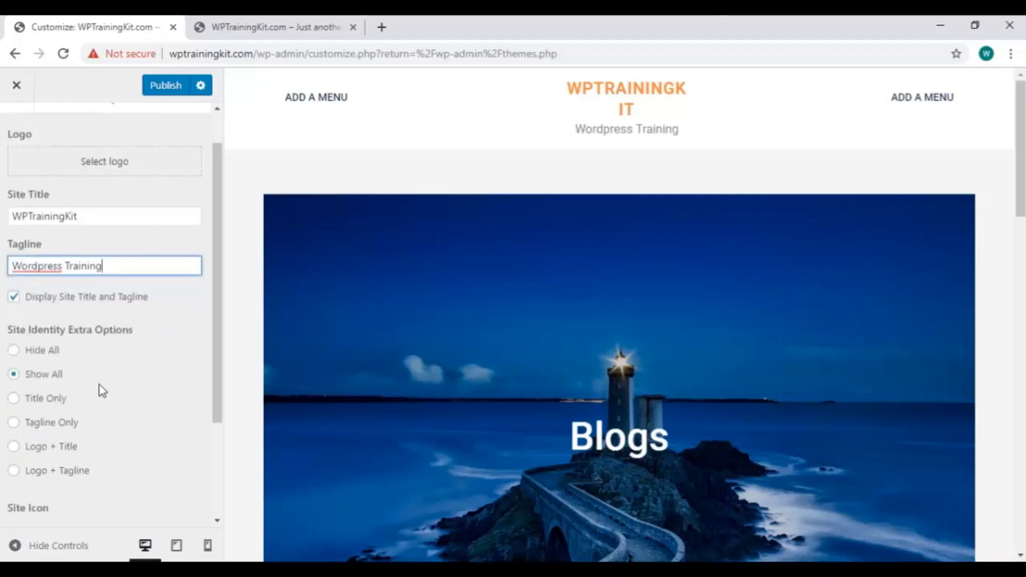
left_click(14, 267)
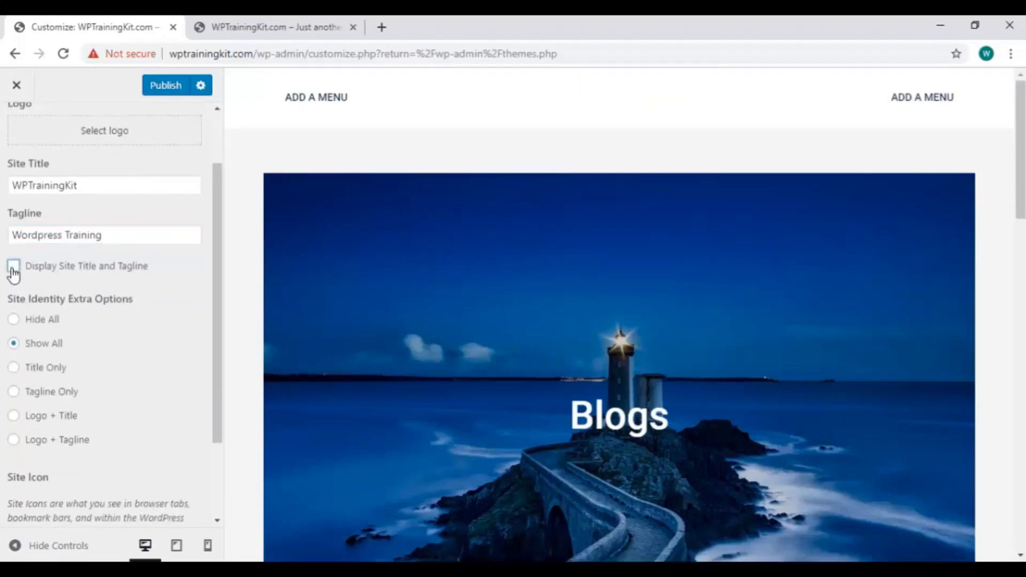
left_click(14, 267)
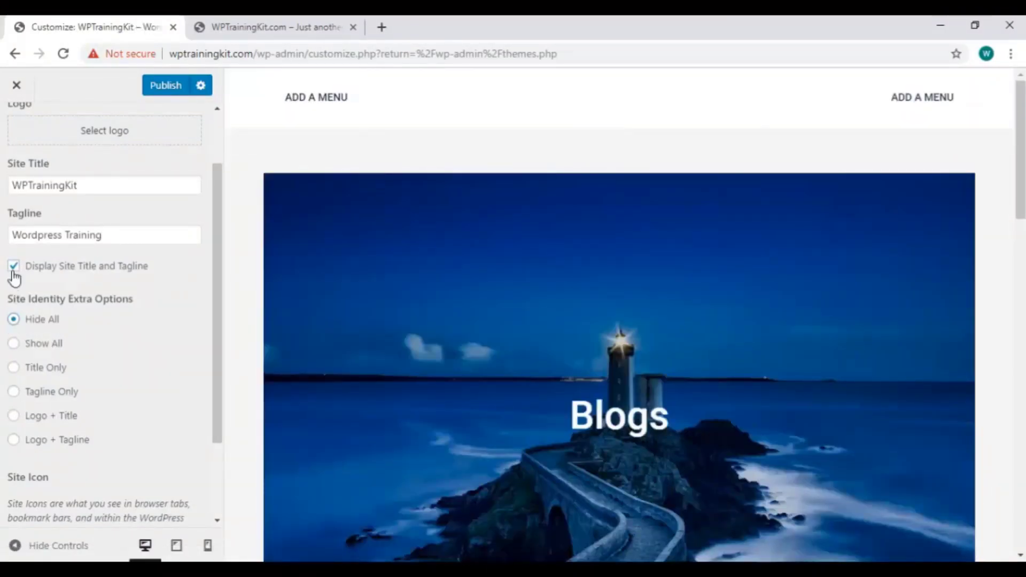
scroll(16, 331, "down", 2)
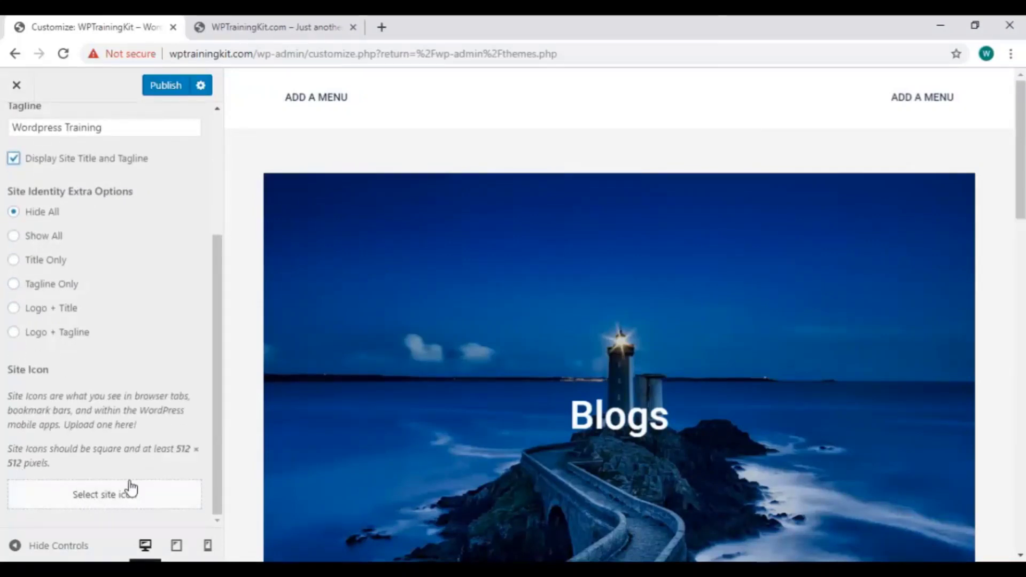
scroll(50, 367, "up", 3)
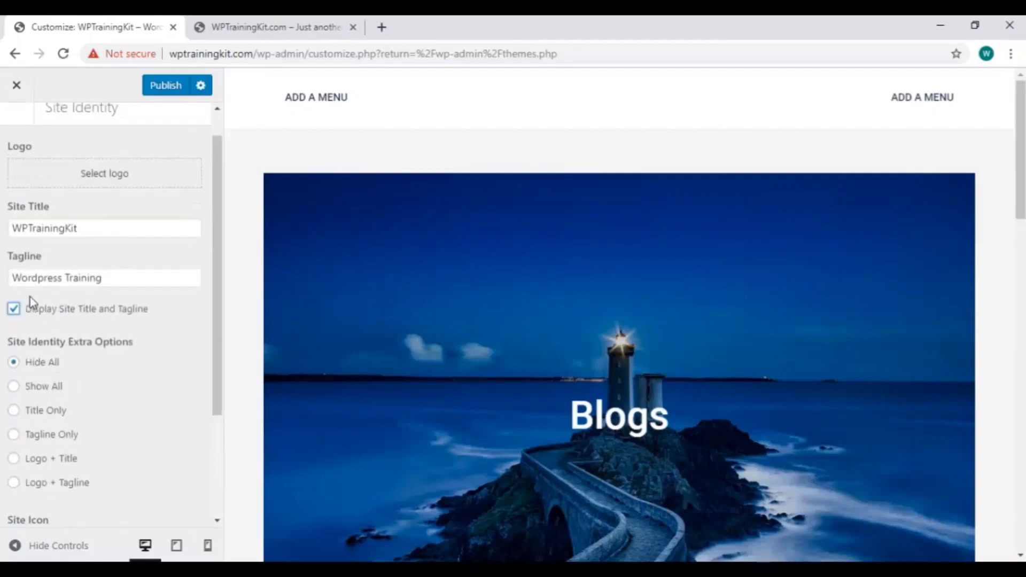
left_click(16, 411)
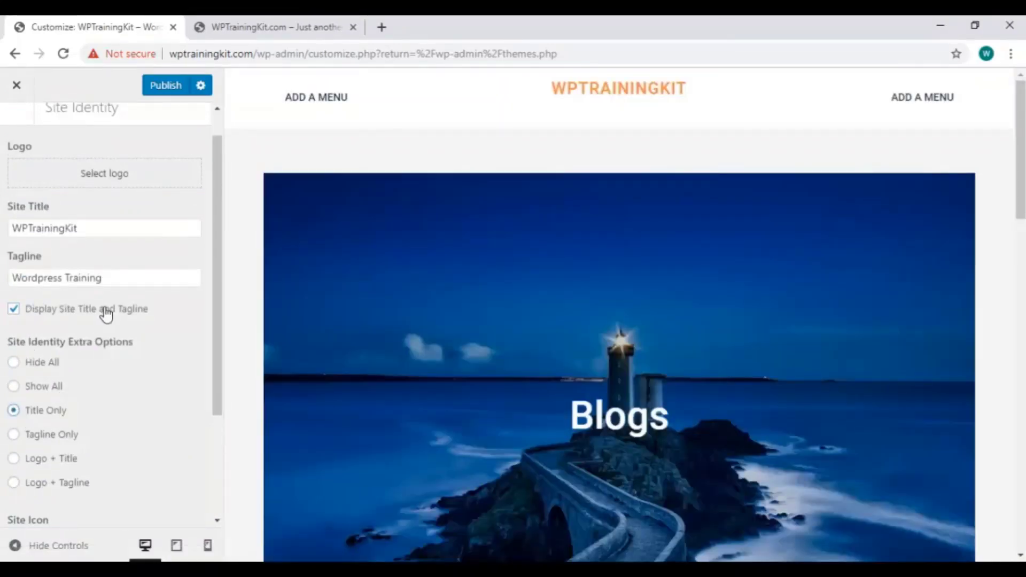
scroll(142, 200, "up", 1)
left_click(129, 261)
type(".com")
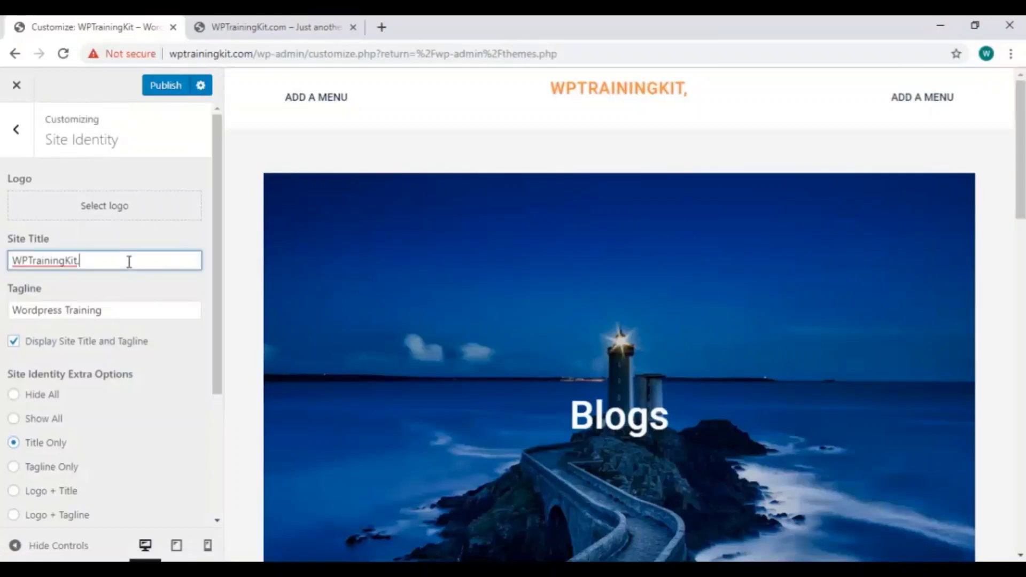
key("BackSpace")
key("BackSpace")
key("BackSpace")
key("BackSpace")
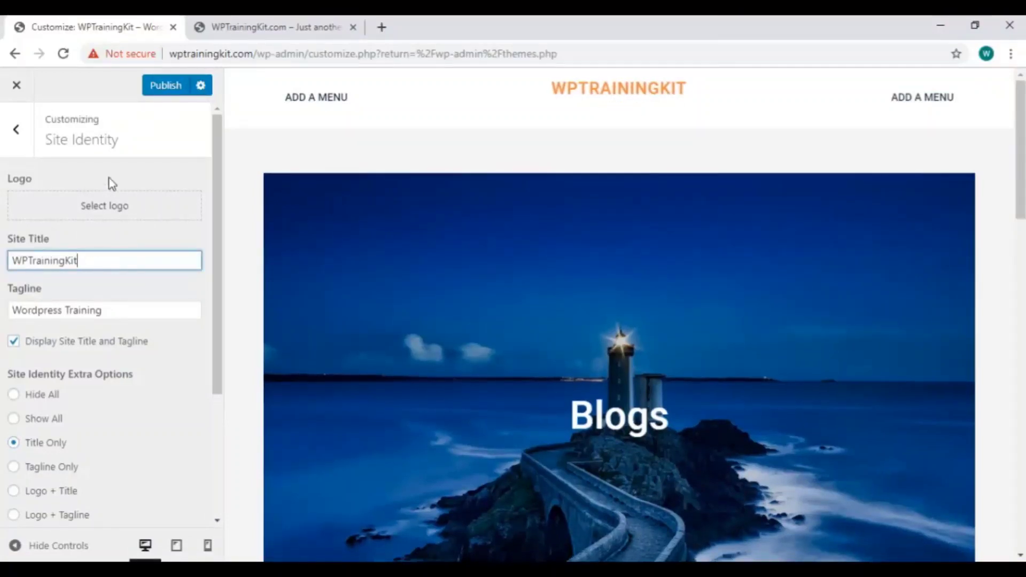
Open the Colors settings and try a turquoise (#19c7d3) and a dark blue (#1119af) header title color.
left_click(16, 129)
left_click(114, 321)
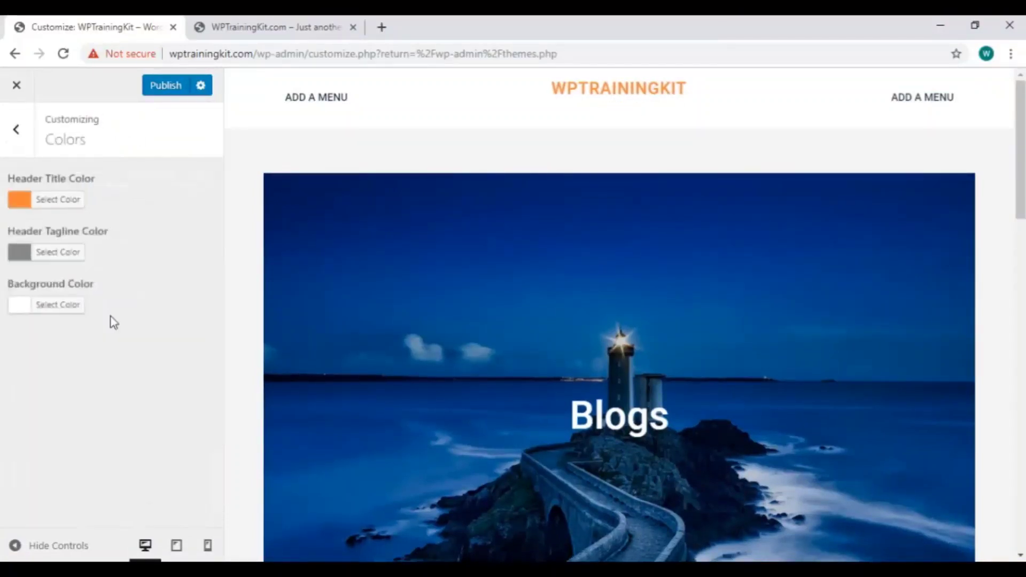
left_click(21, 201)
mouse_move(87, 252)
left_mouse_down()
mouse_move(108, 258)
mouse_move(87, 250)
left_mouse_up()
left_click_drag(182, 261, 182, 247)
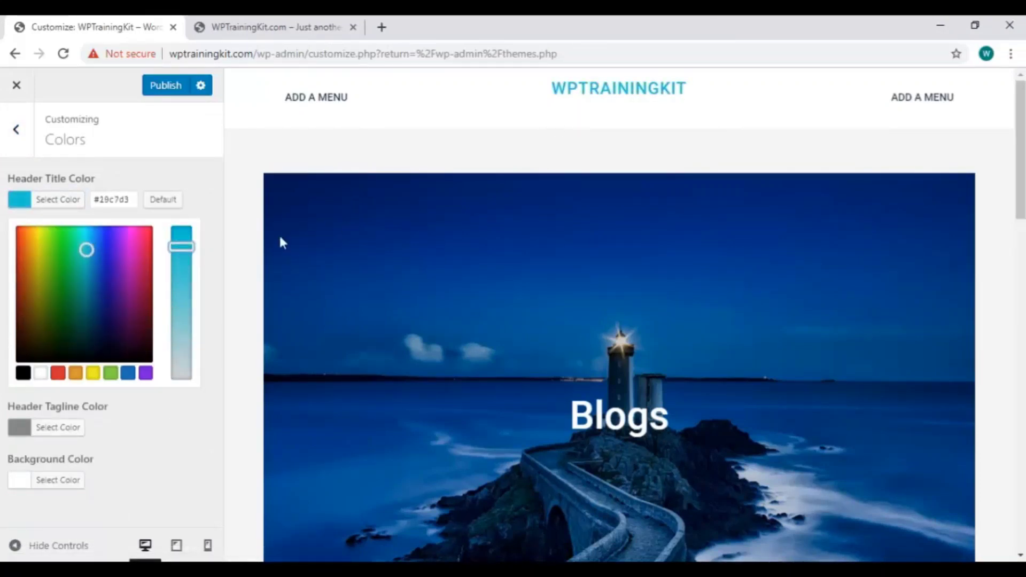
left_click(113, 282)
left_click(94, 280)
left_click(147, 241)
left_click(106, 269)
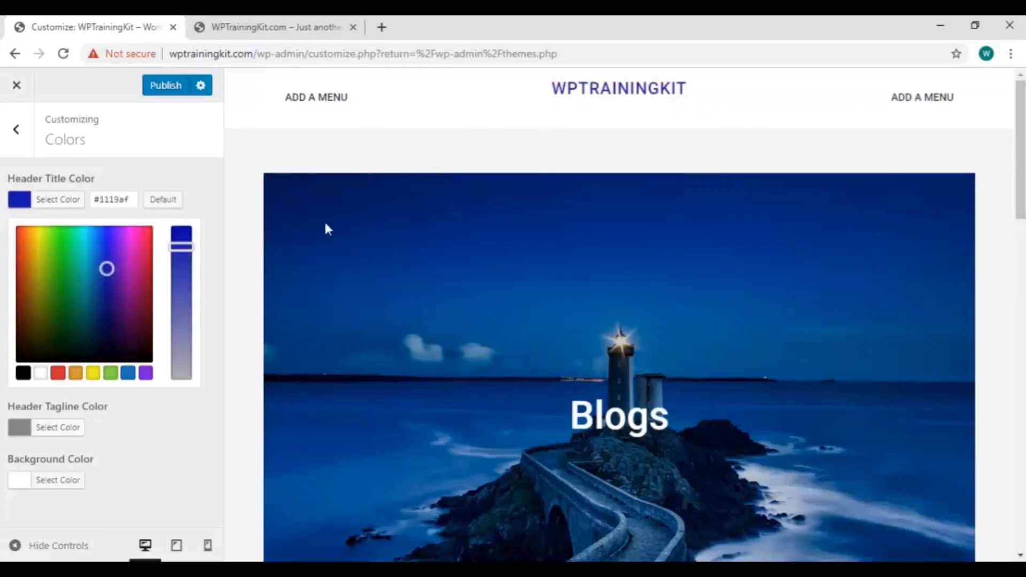
Set the header title color to bright cyan #17dae8 and check the site title in the page preview.
scroll(328, 229, "down", 8)
left_click(69, 245)
left_click(89, 244)
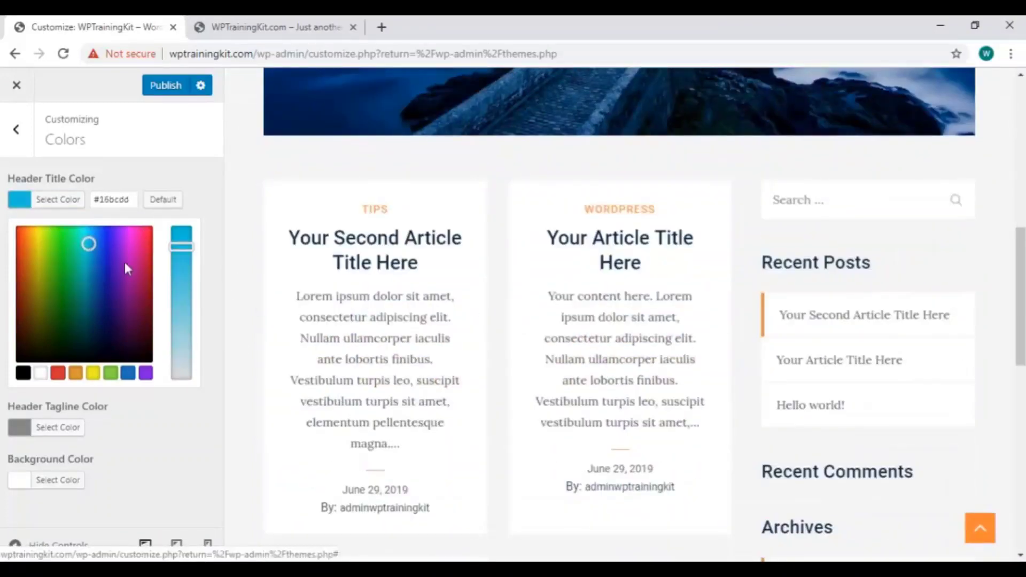
left_click(86, 239)
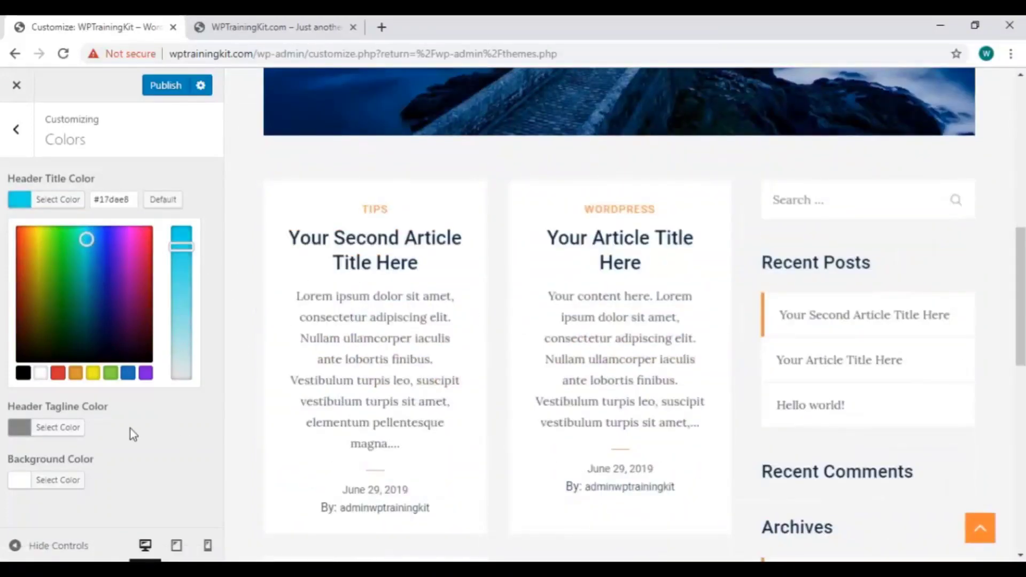
left_click(217, 183)
scroll(316, 264, "up", 8)
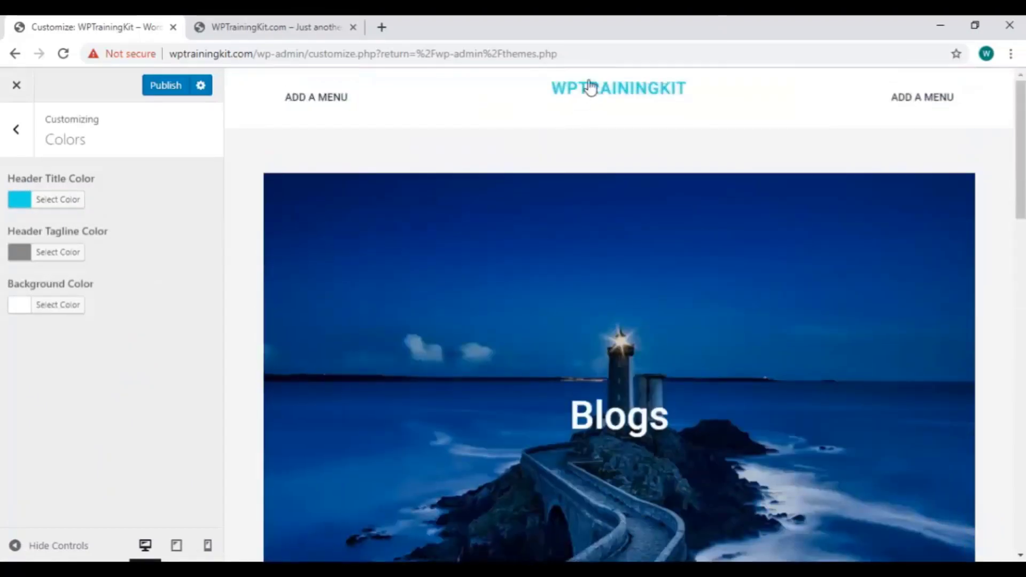
Try a dark grey #333333 page background, then set the background color to light grey #efefef.
left_click(21, 308)
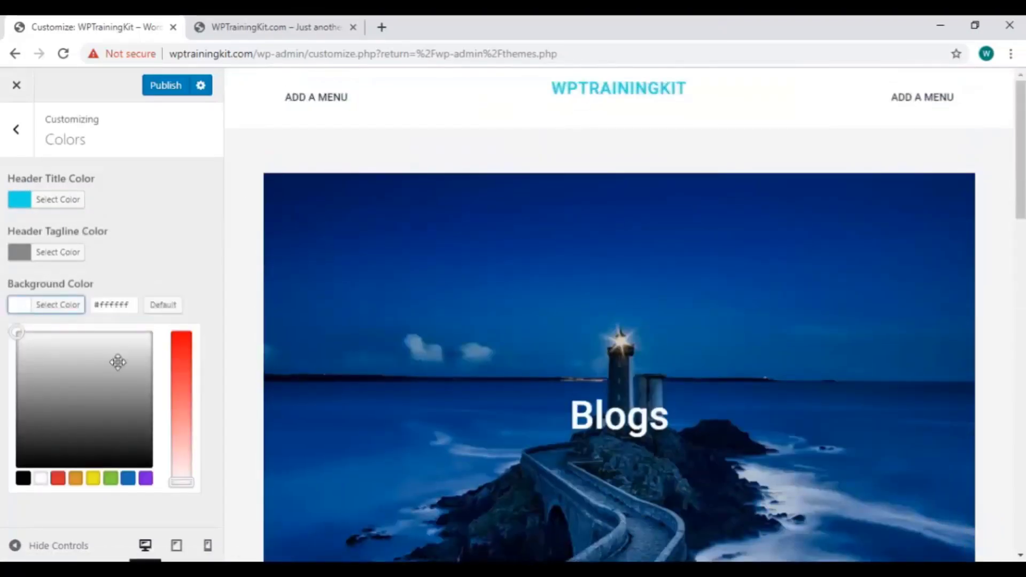
left_click_drag(118, 362, 68, 442)
scroll(505, 365, "down", 15)
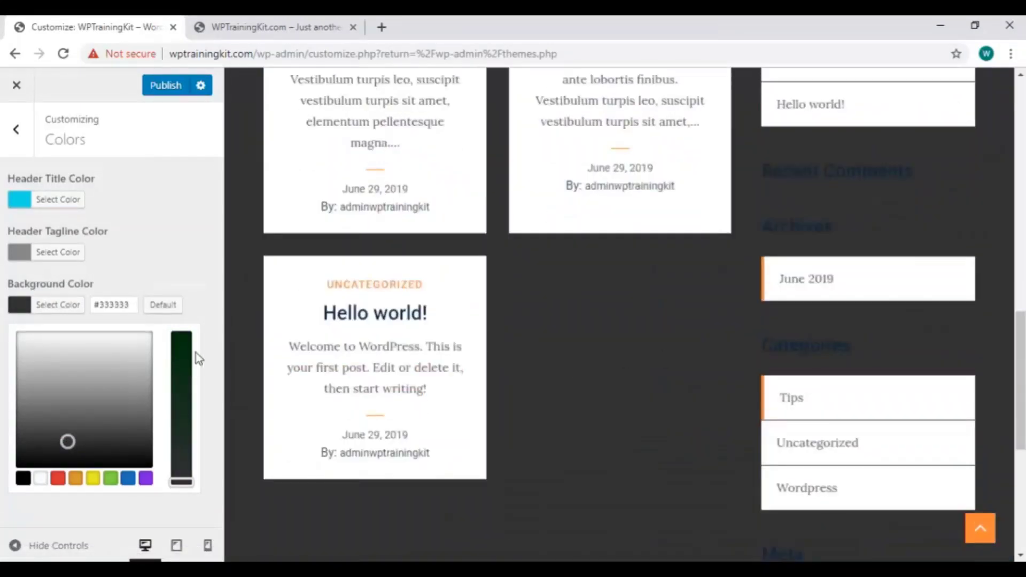
left_click(140, 340)
scroll(656, 287, "up", 15)
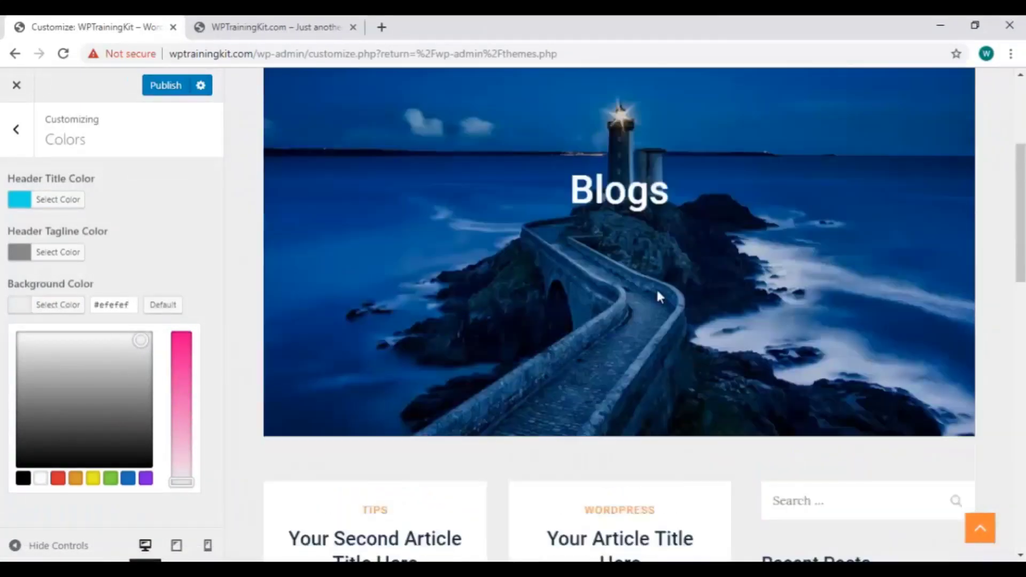
Try #f9f9f9 as the page background color, then reset it to its default and leave the Colors settings.
left_click_drag(51, 336, 16, 334)
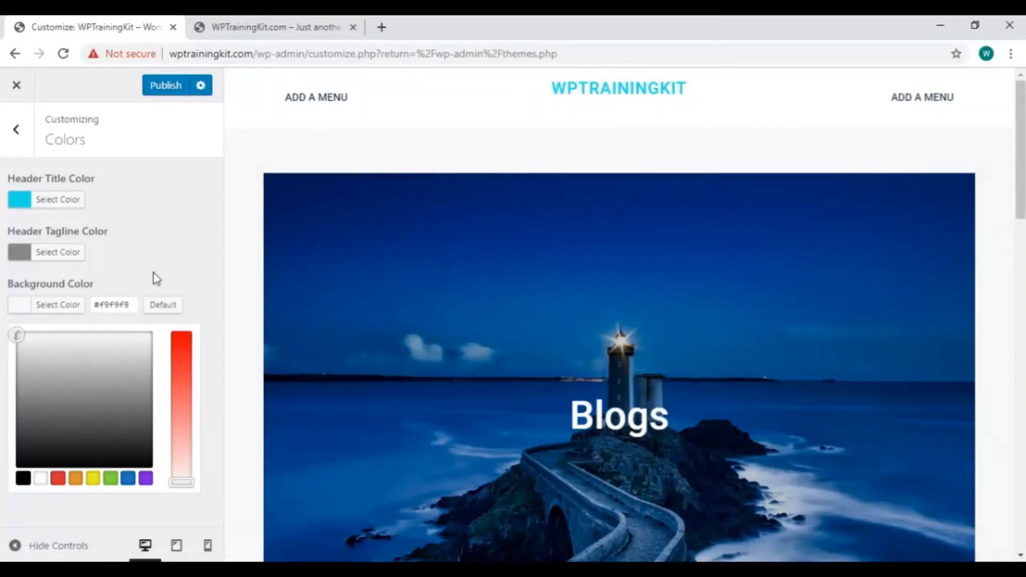
left_click(152, 316)
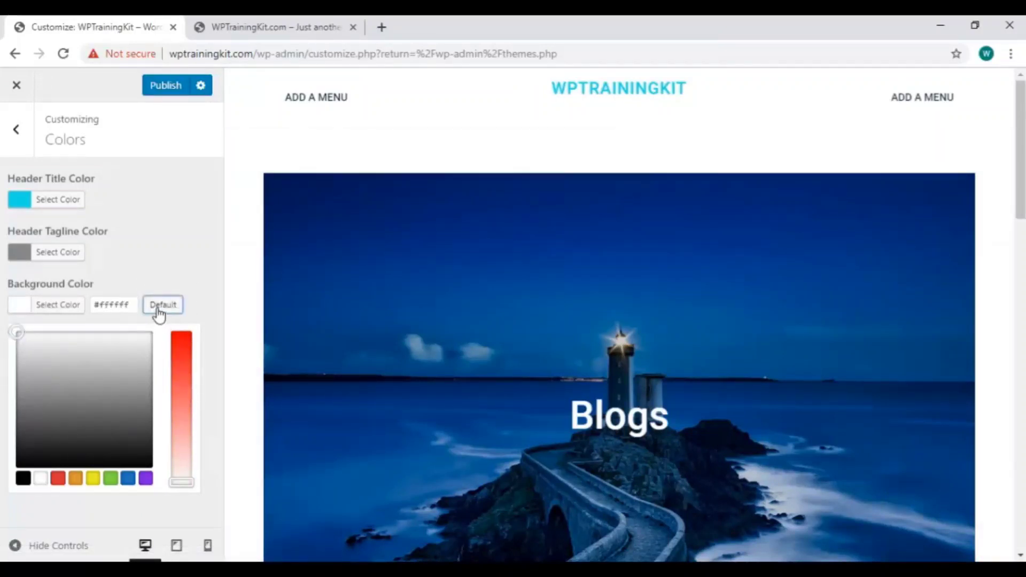
left_click(161, 280)
left_click(28, 140)
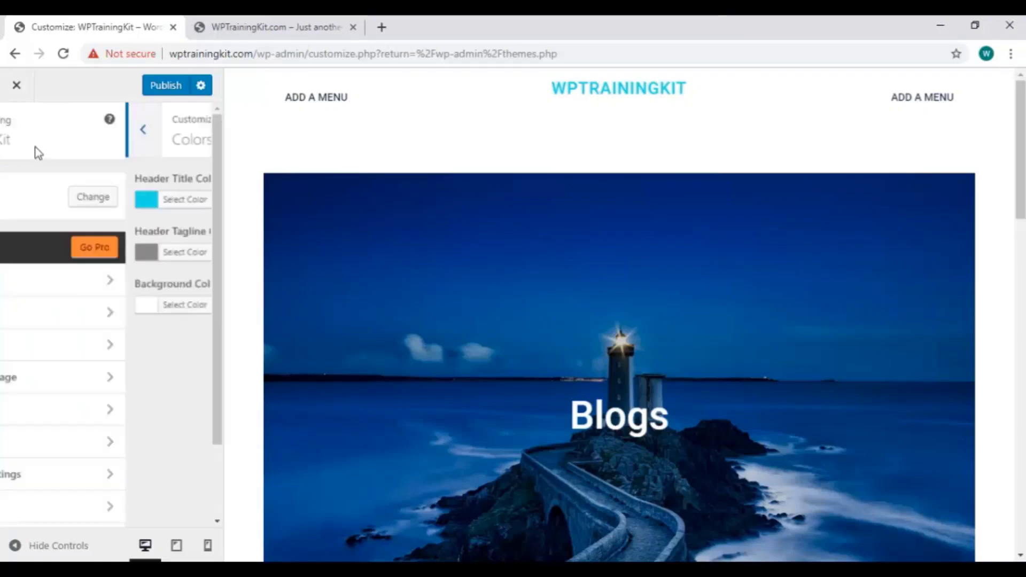
Set the header image to italy-1587287_640.jpg from the media library, cropped to the suggested area, and check it in the page preview.
left_click(127, 363)
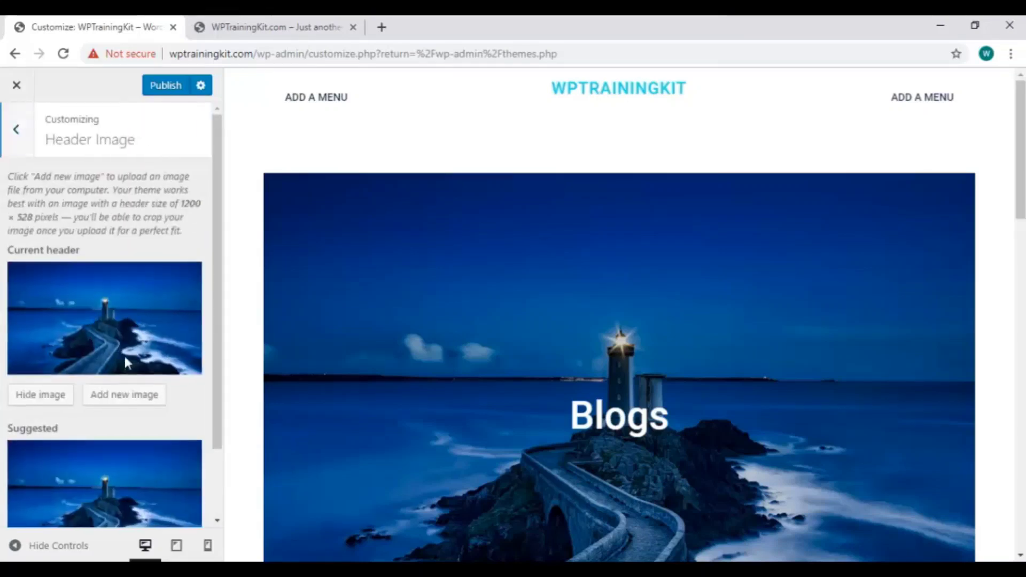
scroll(102, 347, "down", 2)
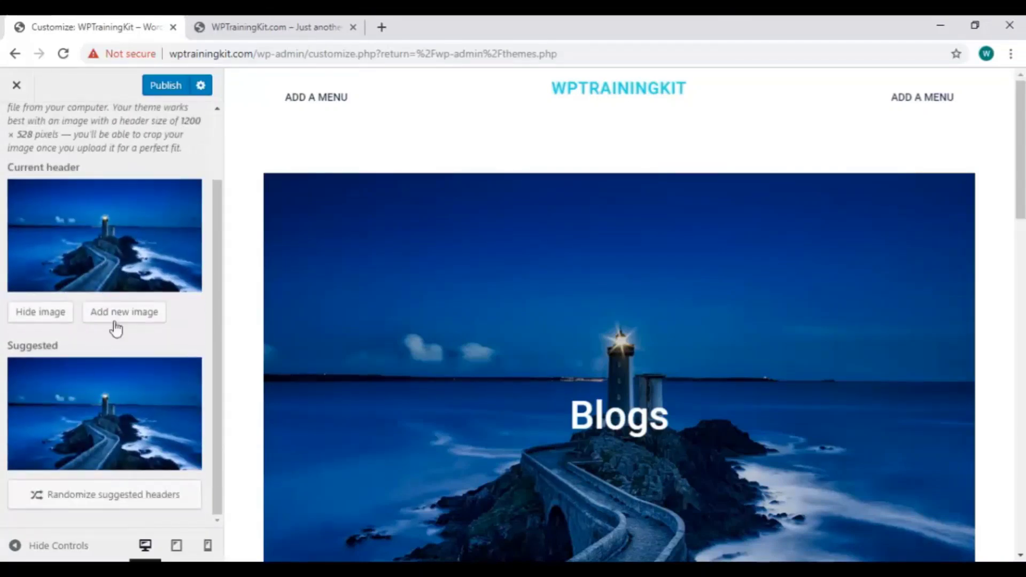
left_click(128, 314)
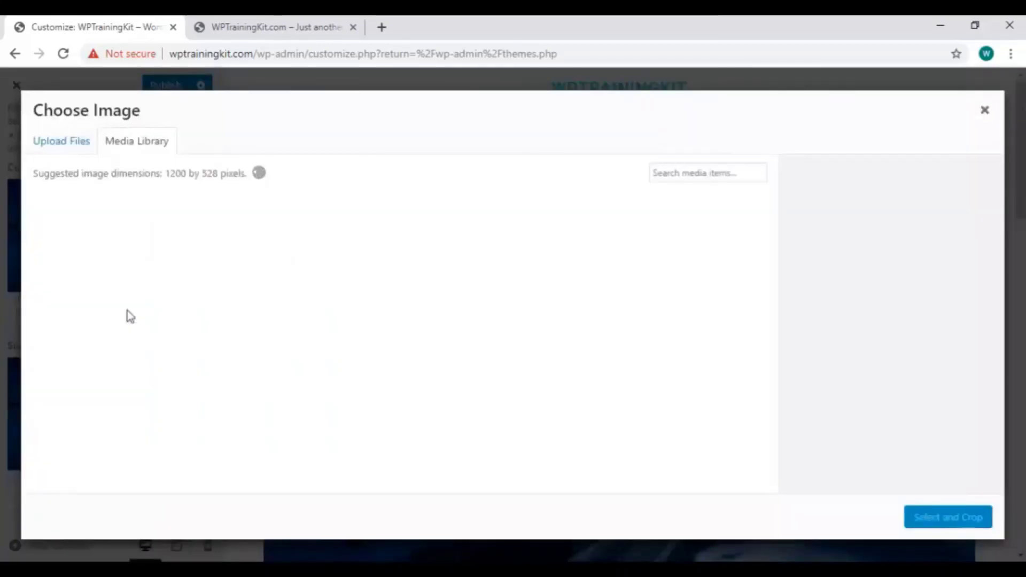
left_click(80, 261)
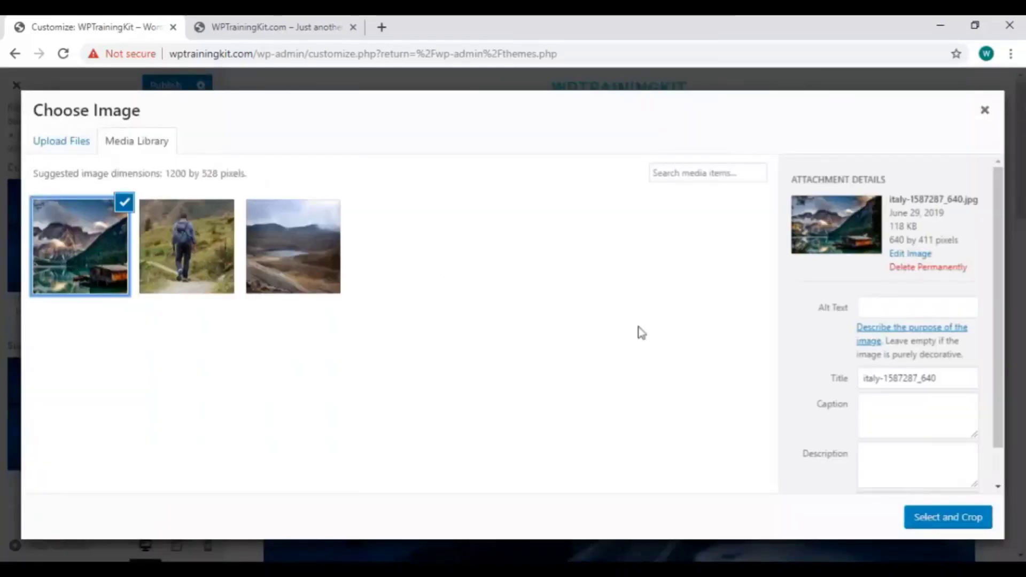
left_click(935, 519)
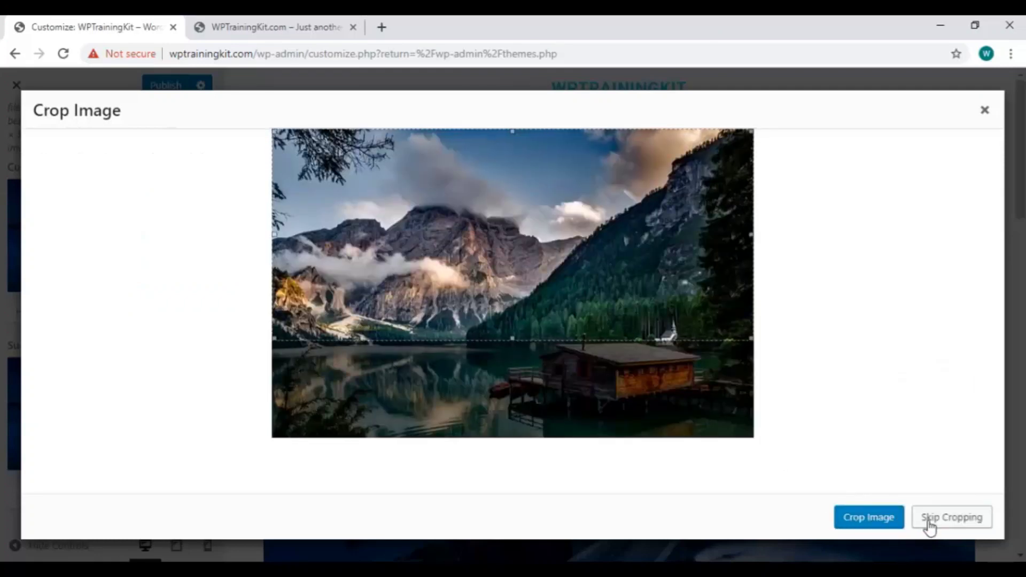
left_click(870, 525)
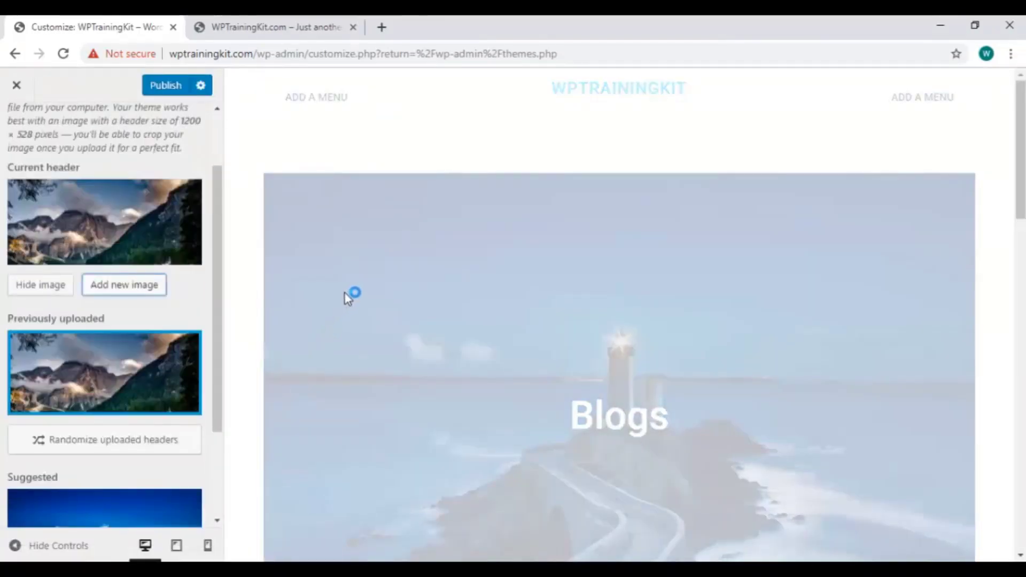
scroll(564, 288, "down", 4)
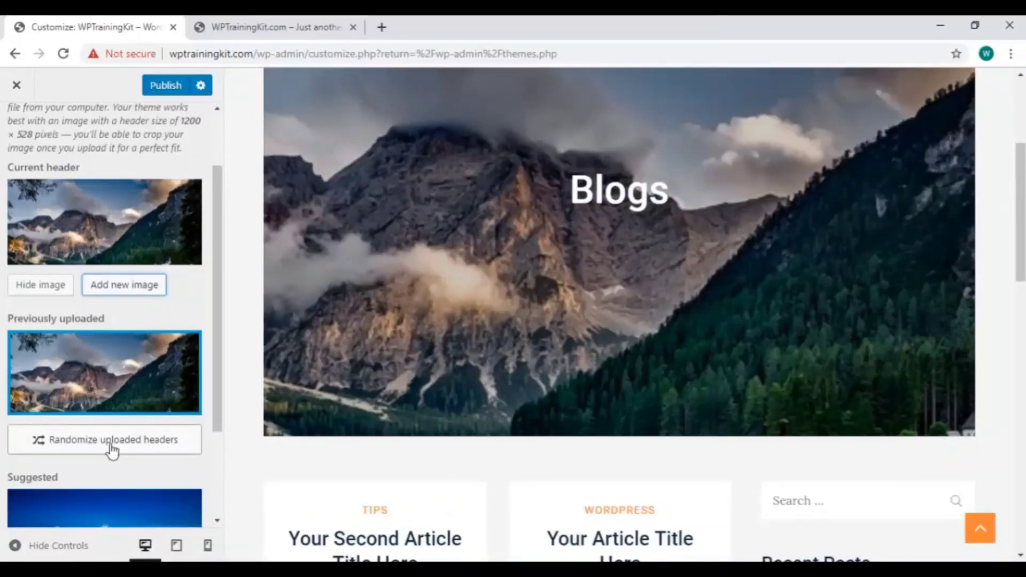
scroll(107, 386, "up", 2)
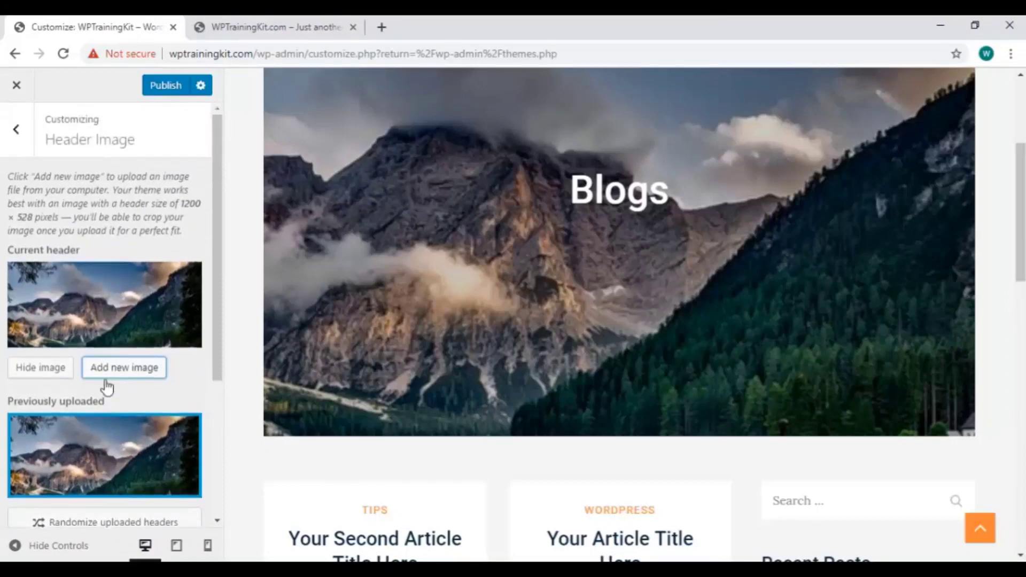
Replace the header image with lake-2347542_640.jpg, cropped to a repositioned area, and check it in the page preview.
left_click(135, 367)
left_click(293, 246)
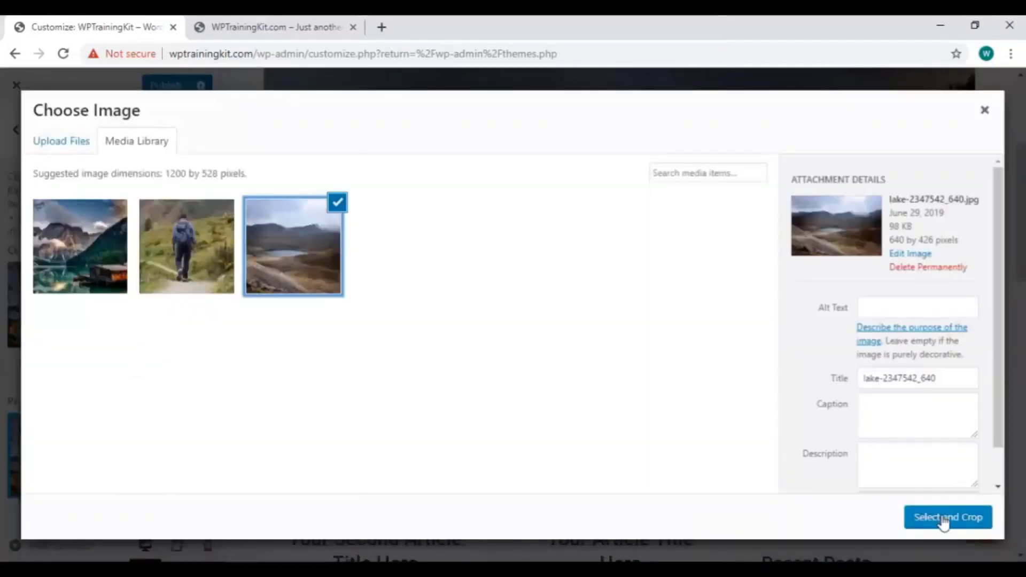
left_click(944, 520)
left_click_drag(545, 297, 572, 316)
left_click(868, 520)
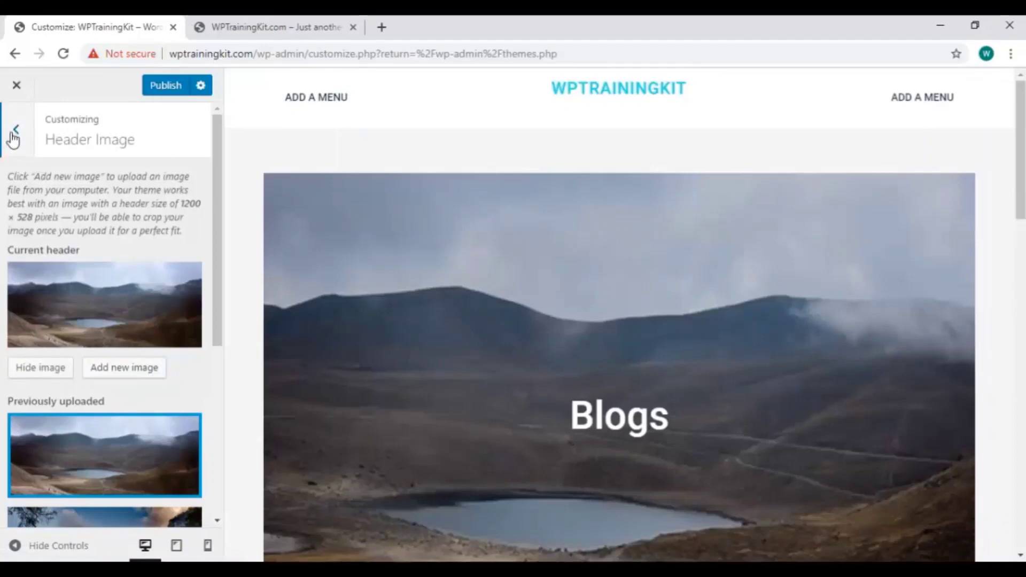
left_click(13, 133)
scroll(667, 339, "down", 7)
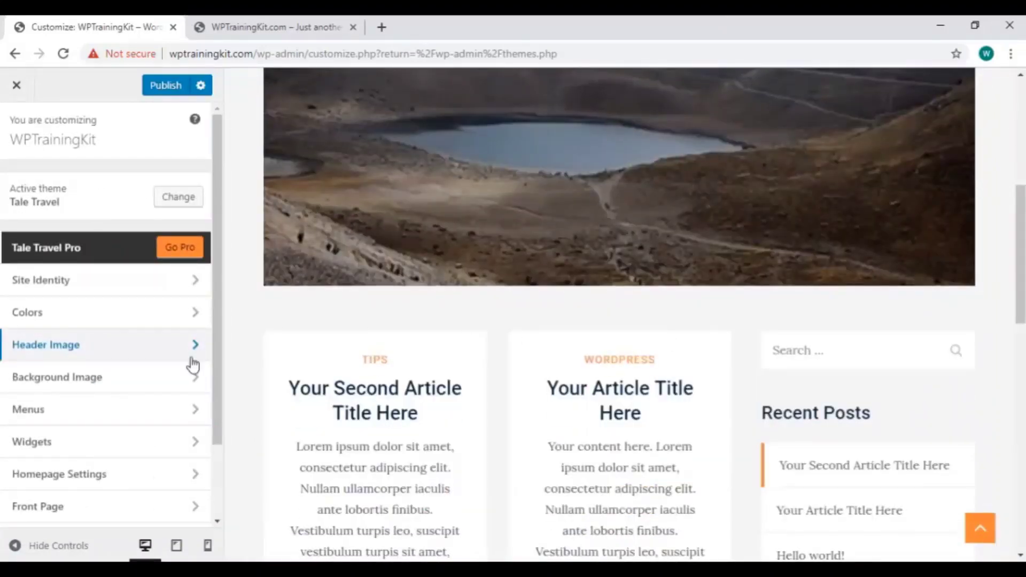
Look at the Background Image settings, then return to the customizer's main list and look through the remaining sections.
left_click(68, 379)
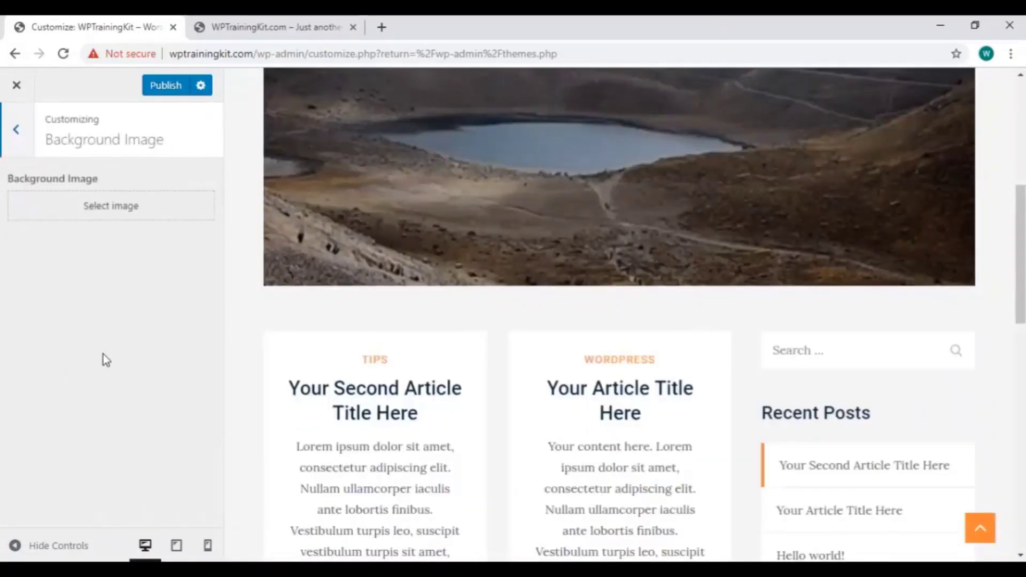
left_click(29, 142)
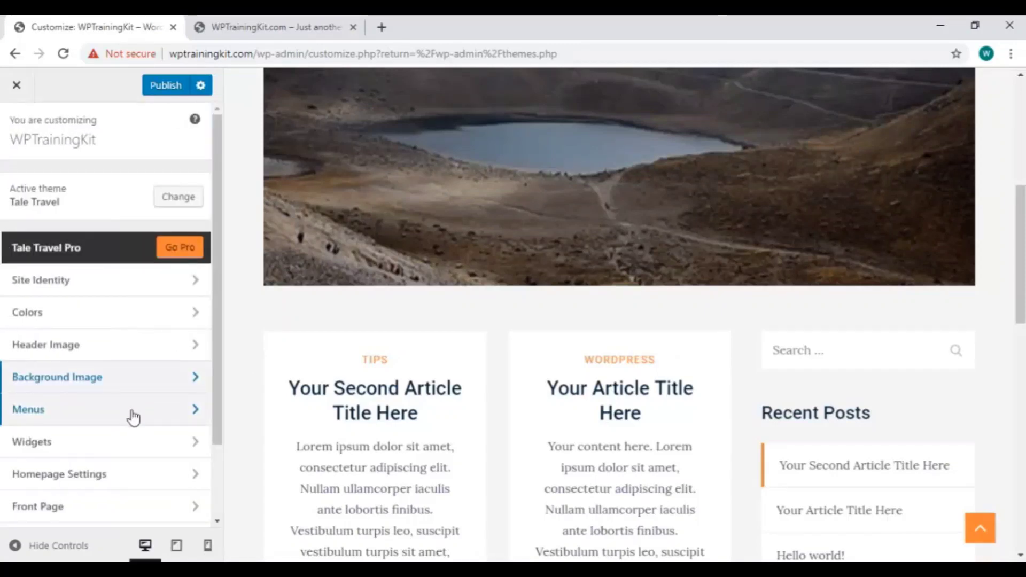
scroll(124, 467, "down", 2)
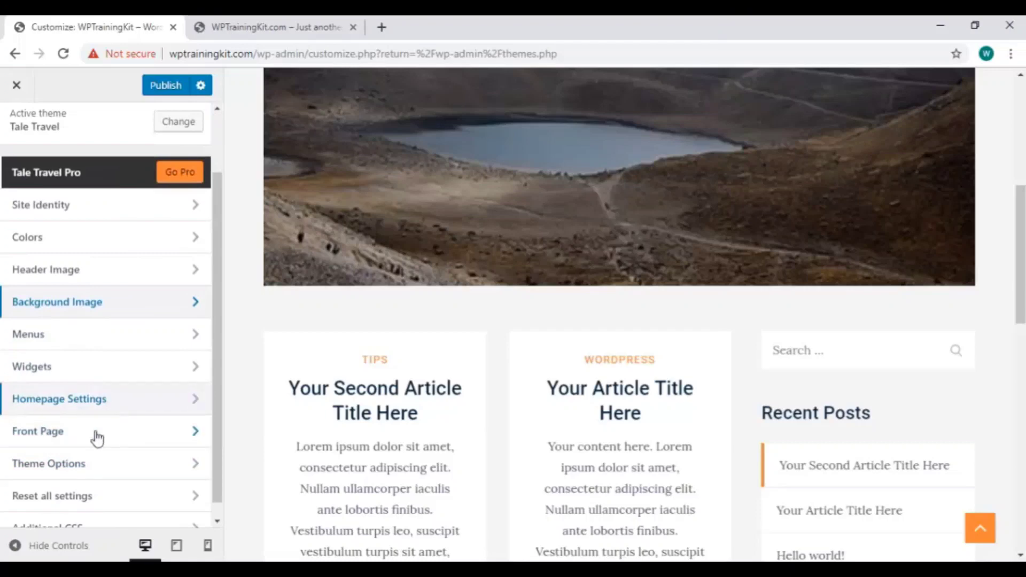
scroll(97, 439, "down", 1)
In the theme's layout options, try the third site layout, set the second one instead, and publish the changes.
left_click(92, 458)
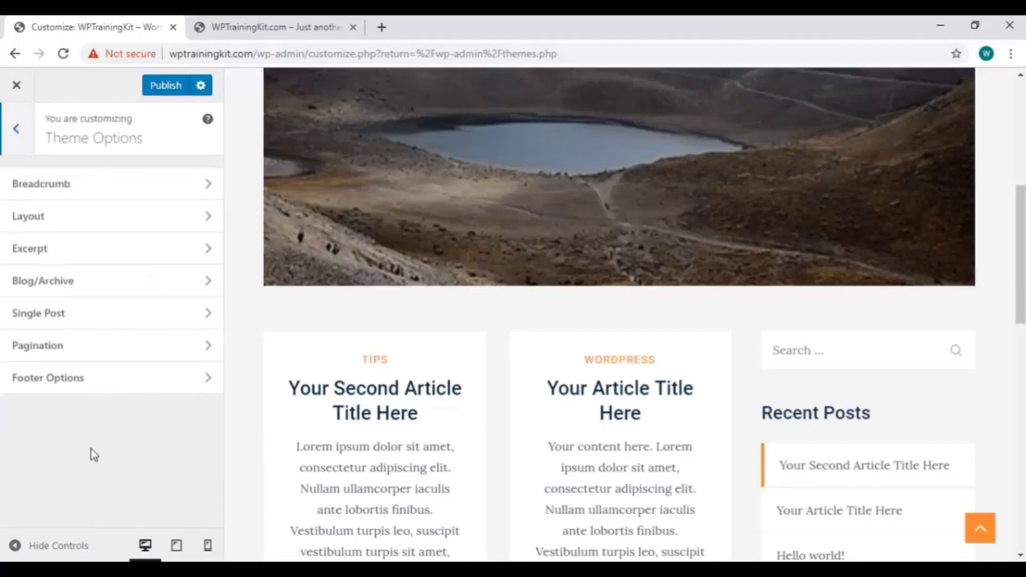
left_click(46, 217)
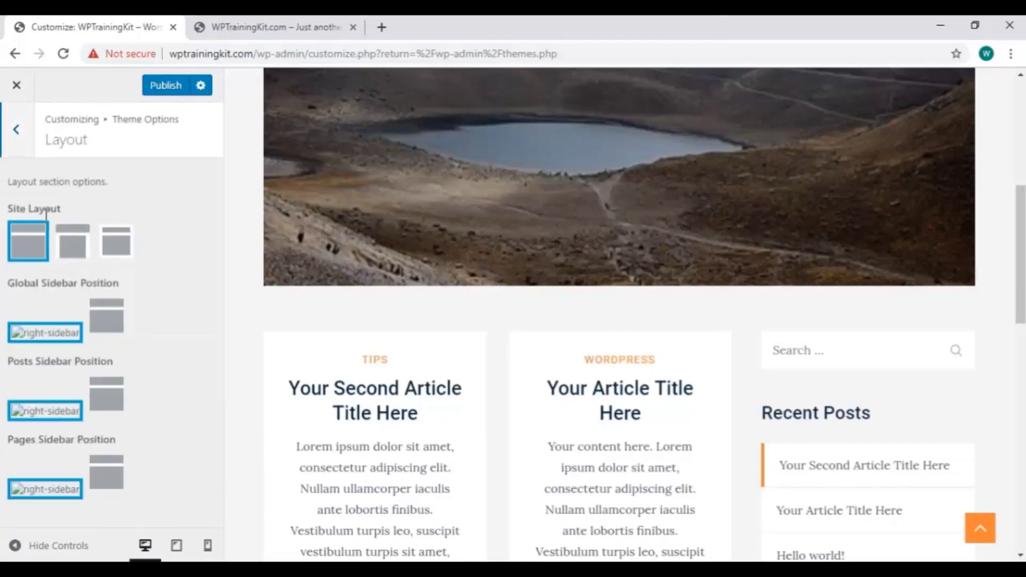
left_click(75, 239)
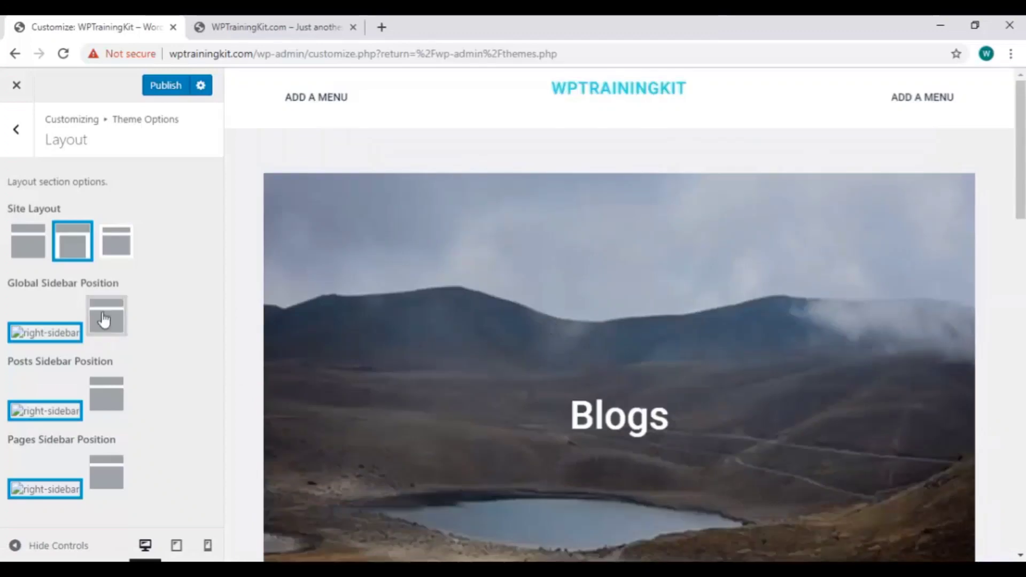
left_click(116, 241)
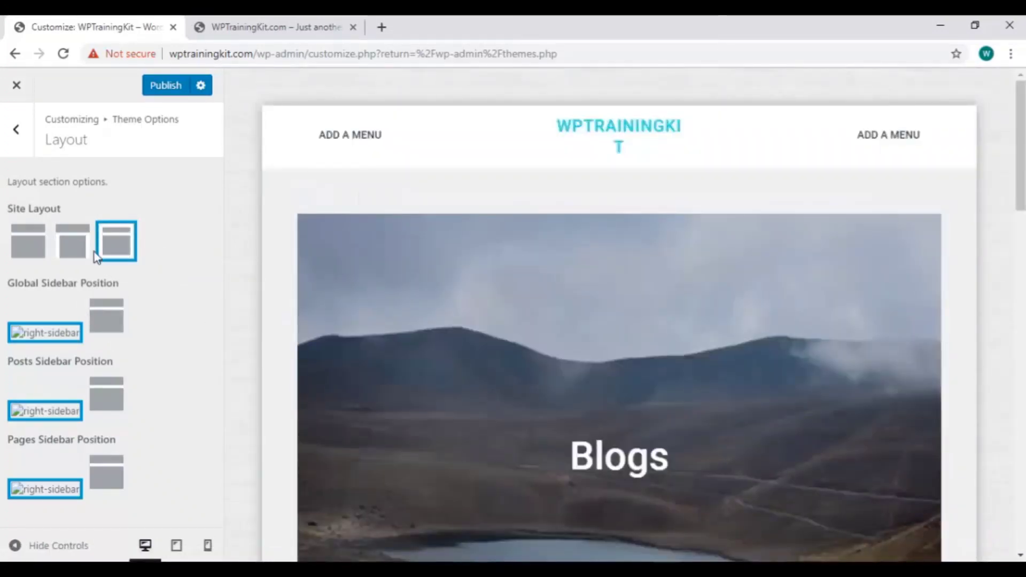
left_click(90, 249)
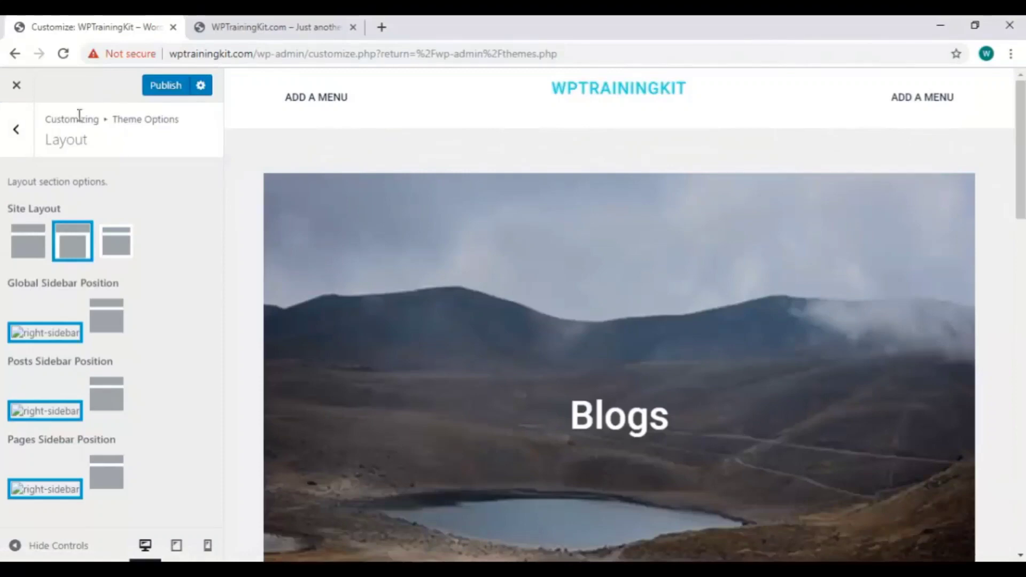
left_click(16, 130)
left_click(164, 87)
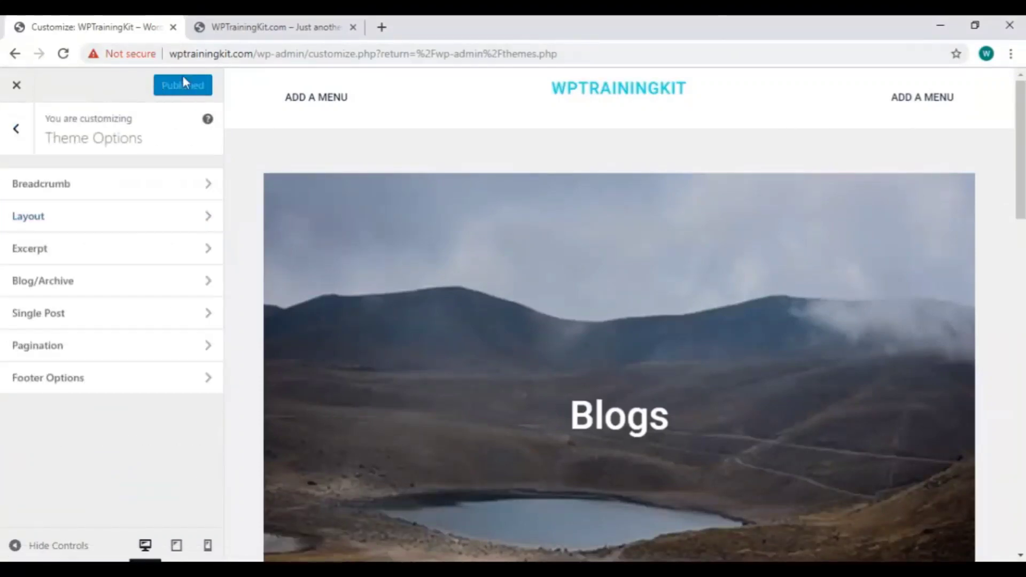
Reload the live site and review the published home page from the header down to the sidebar sections.
left_click(272, 27)
right_click(352, 159)
left_click(393, 207)
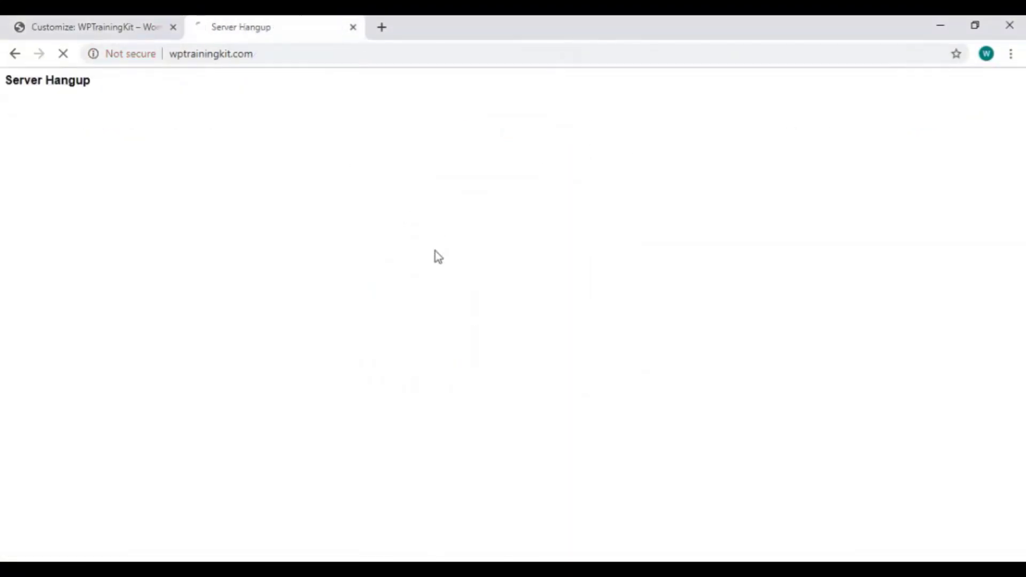
scroll(497, 174, "down", 10)
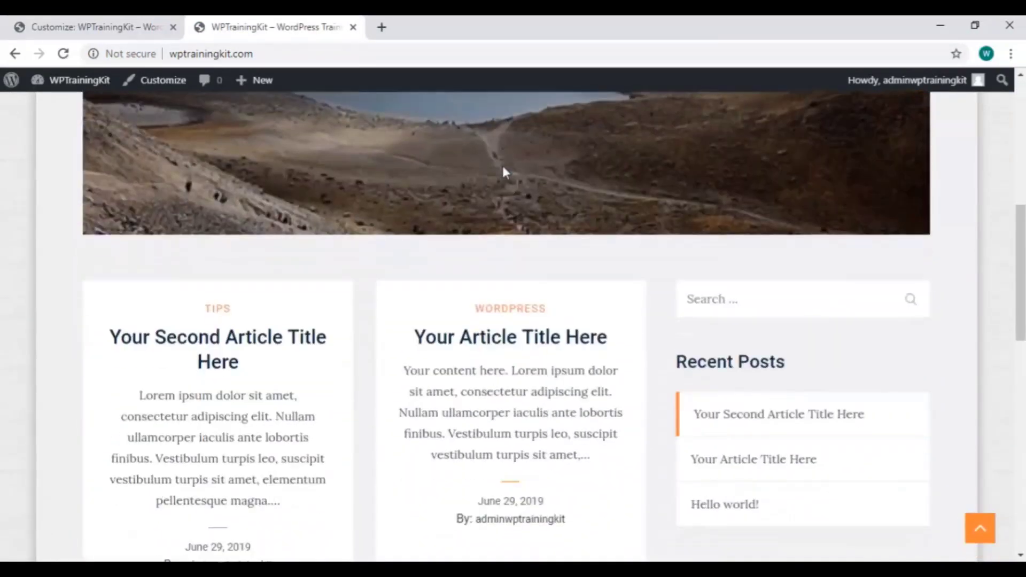
scroll(502, 174, "down", 10)
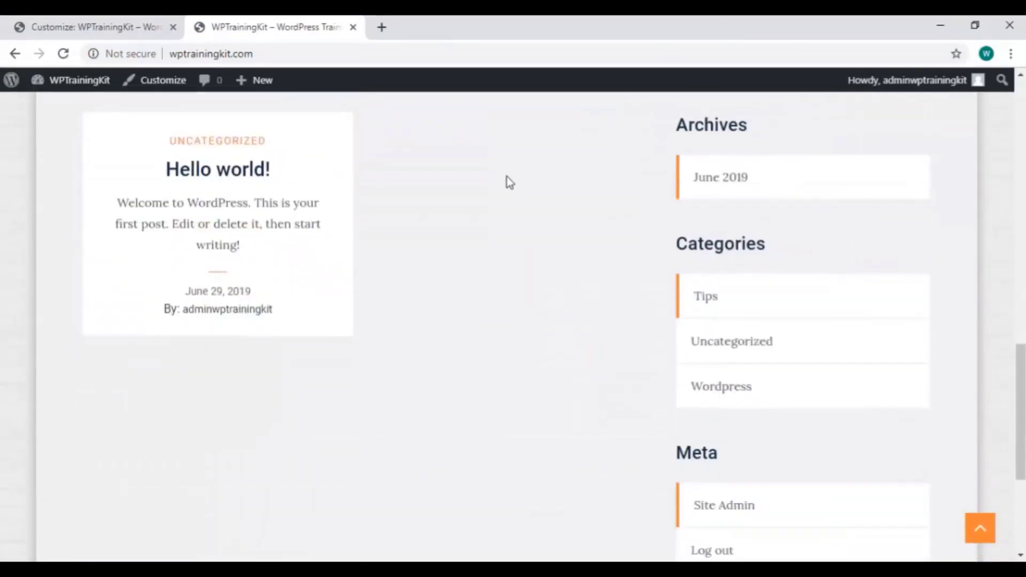
scroll(516, 185, "up", 20)
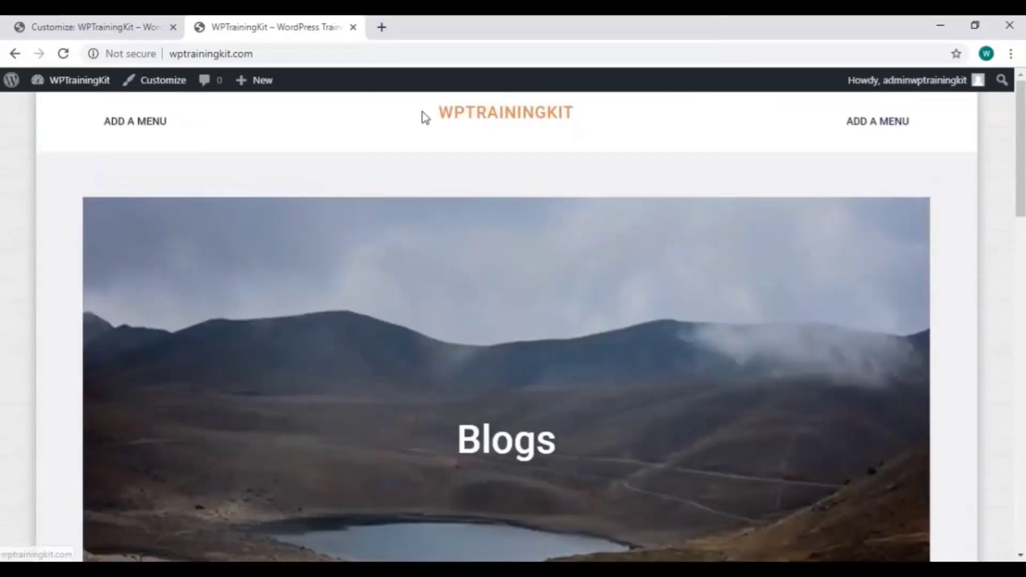
Return to the customizer and close it to go back to the Manage Themes page.
left_click(113, 28)
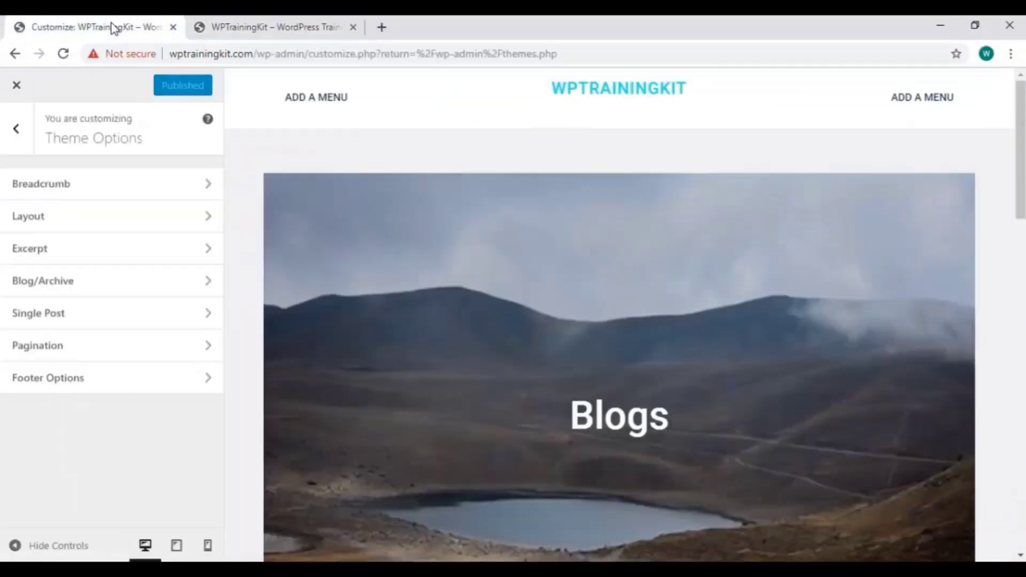
left_click(28, 90)
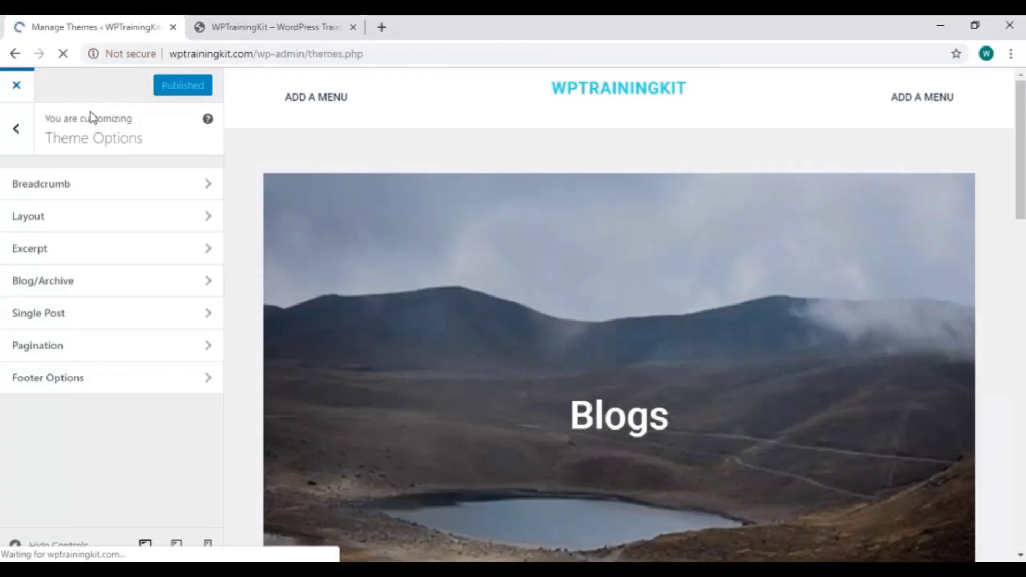